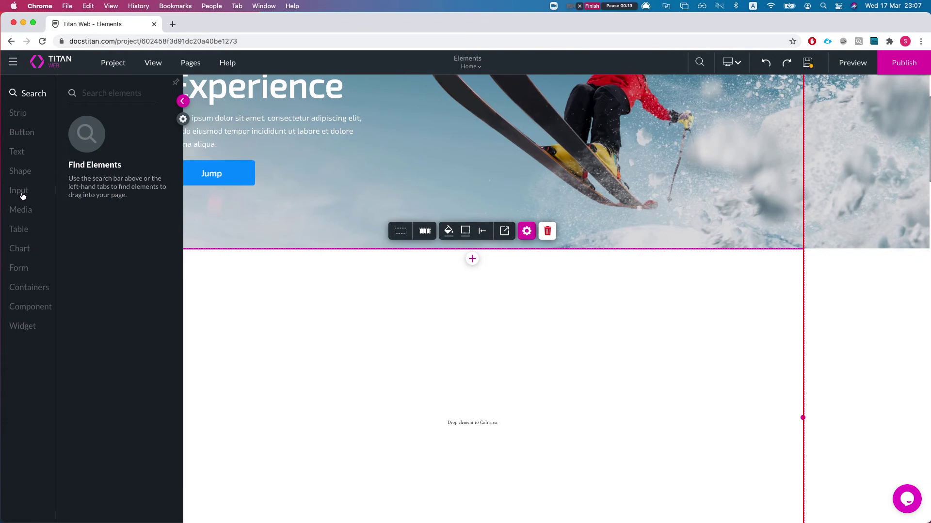
Step: Place a Power Table in the empty area below the hero image and set its Salesforce source object to Contact
left_click(23, 230)
left_click_drag(130, 247, 356, 346)
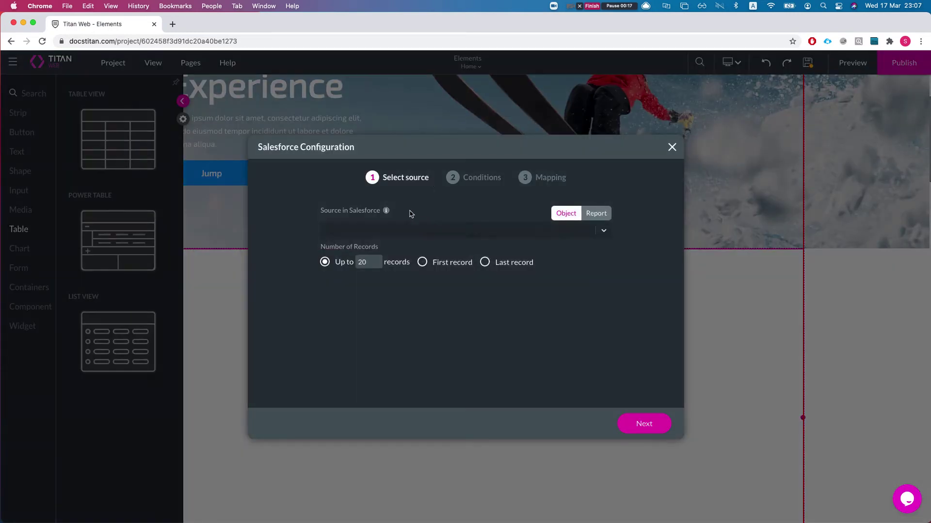
left_click(368, 231)
type("conta")
key("Down")
key("Down")
key("Down")
key("Return")
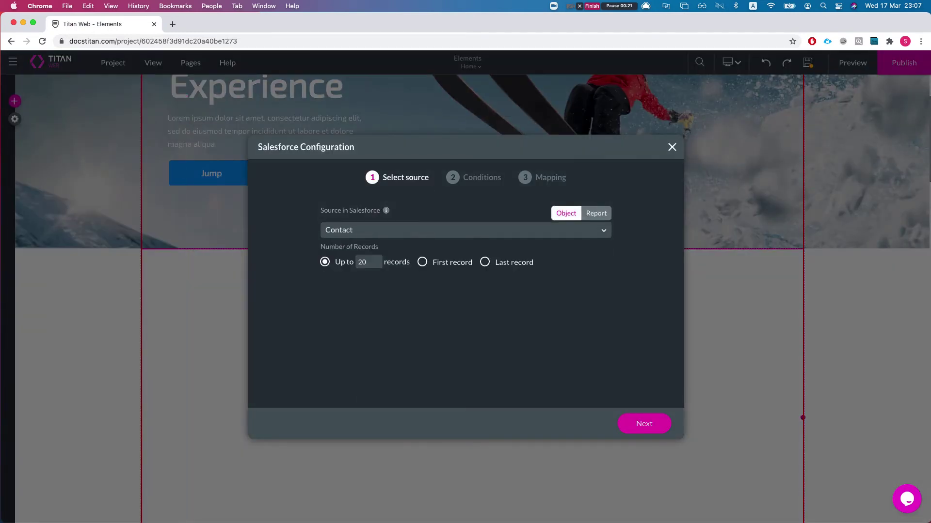
Step: Leave the table's conditions empty and map its first column to the First Name field
double_click(373, 261)
left_click(649, 428)
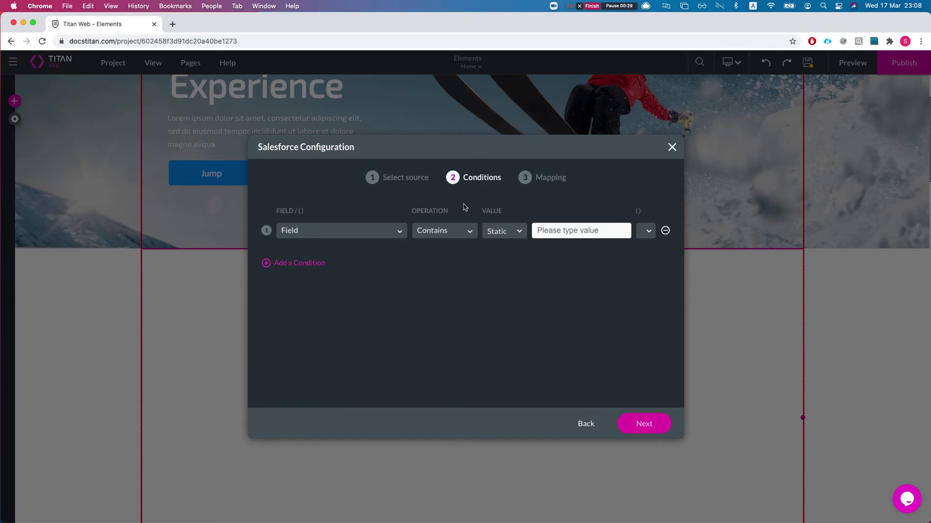
left_click(648, 424)
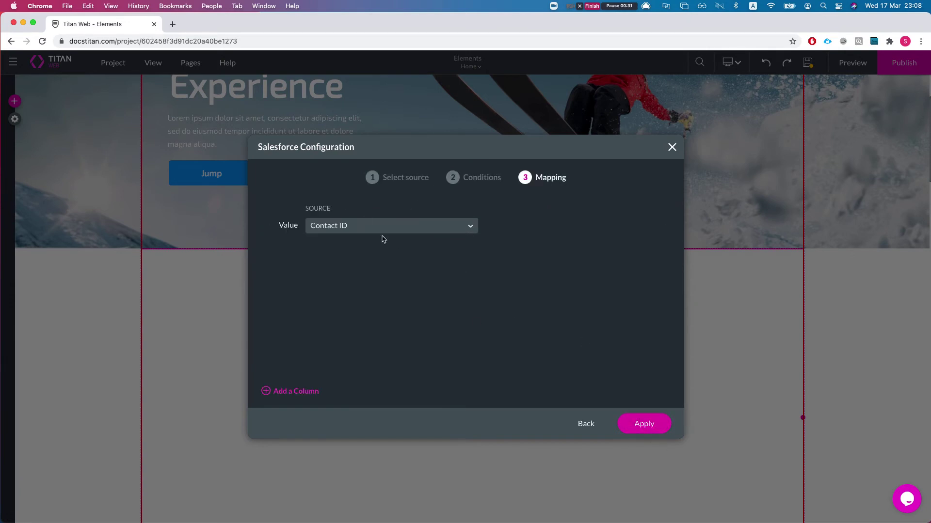
left_click(297, 393)
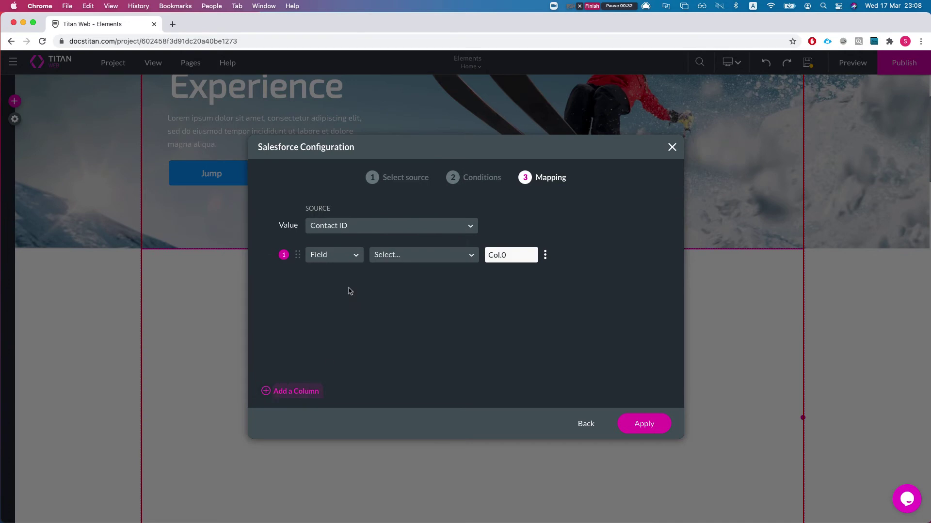
left_click(322, 262)
type("firs")
key("BackSpace")
key("BackSpace")
key("BackSpace")
left_click(410, 254)
type("fir")
key("Return")
Step: Add second and third columns mapped to the Last Name and Email fields
left_click(280, 391)
left_click(416, 281)
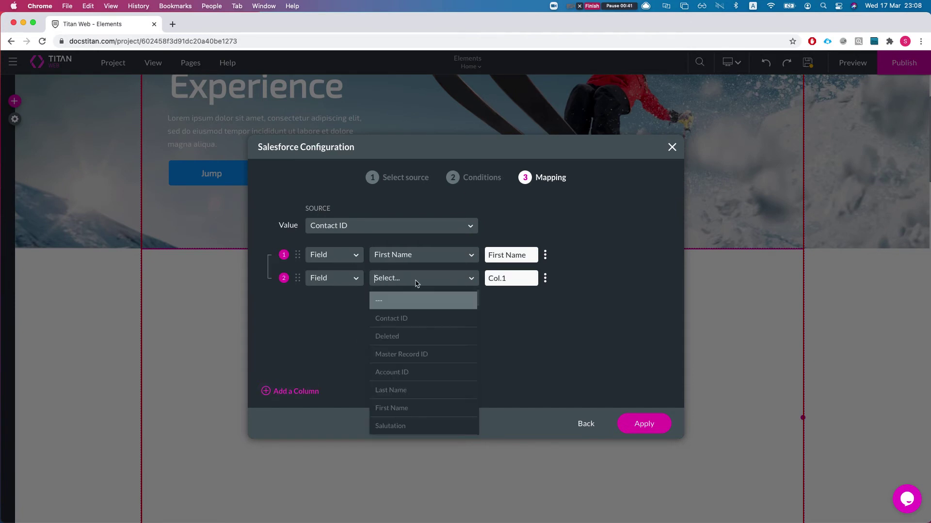
type("las")
key("Return")
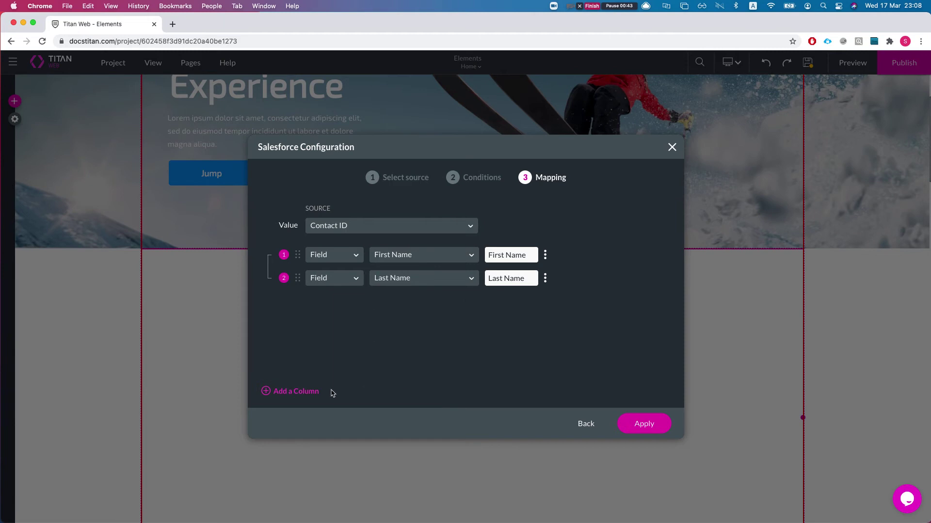
left_click(293, 392)
left_click(411, 299)
type("em")
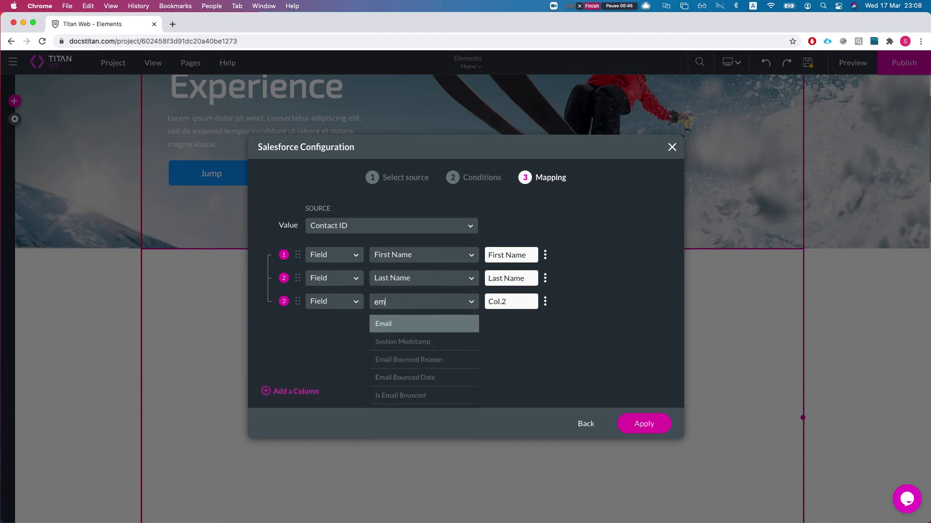
key("Return")
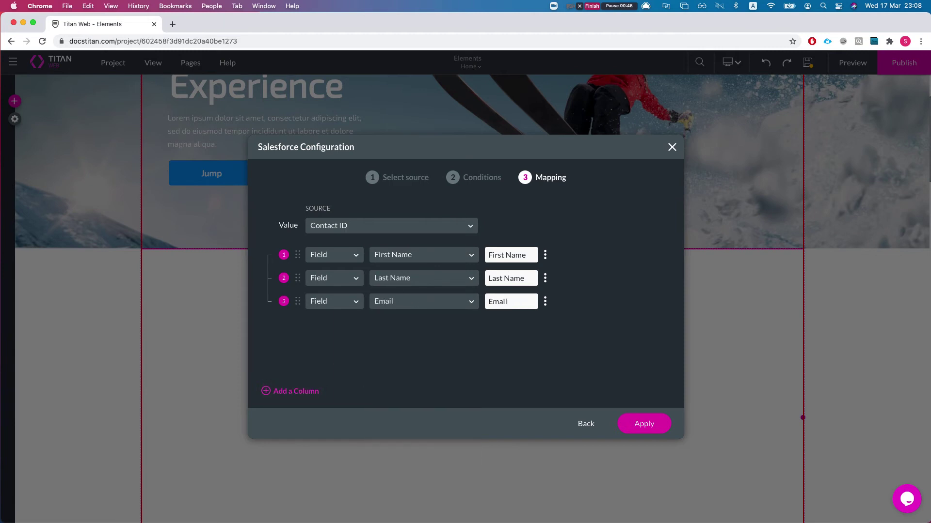
Step: Apply the column mapping and widen the Power Table on the page canvas
left_click(546, 303)
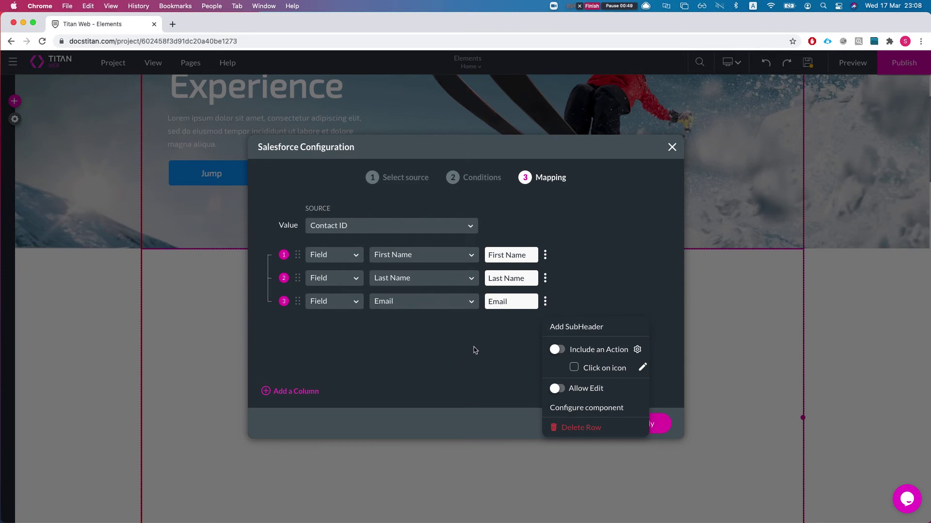
left_click(400, 347)
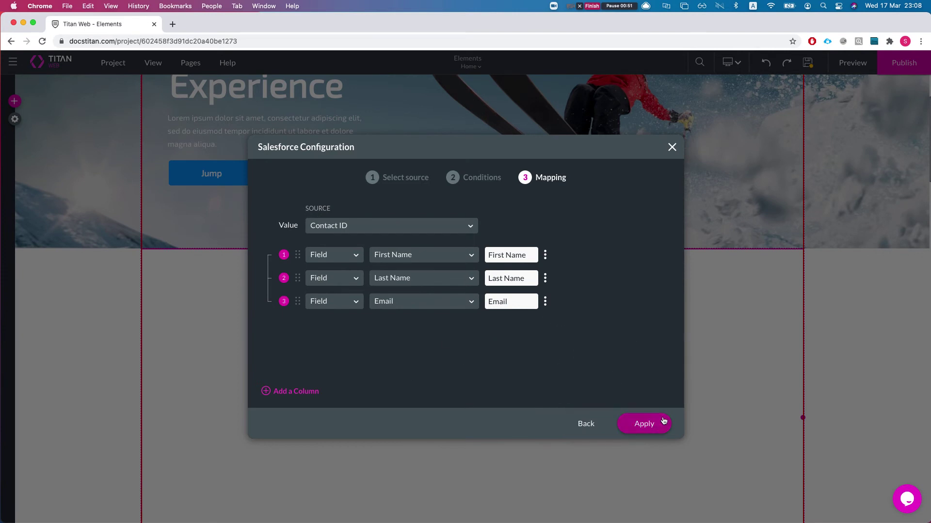
left_click(643, 423)
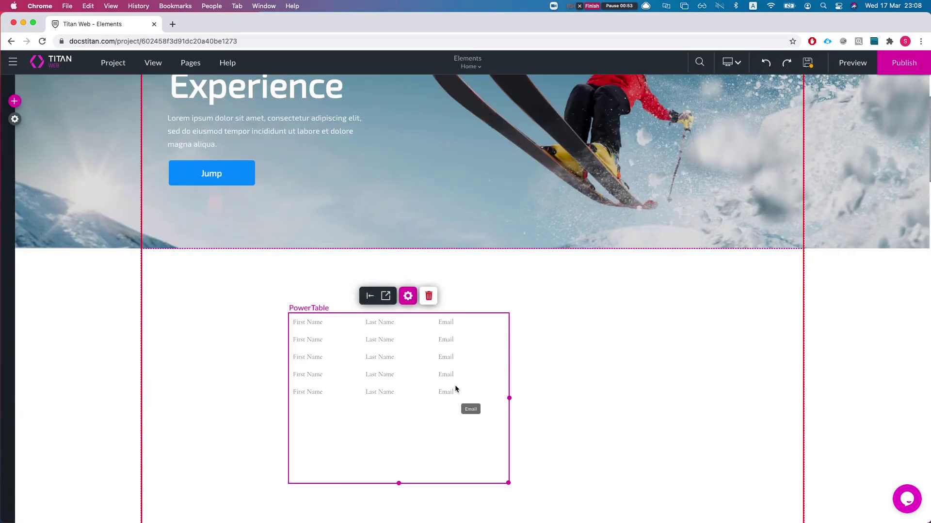
left_click_drag(468, 440, 715, 436)
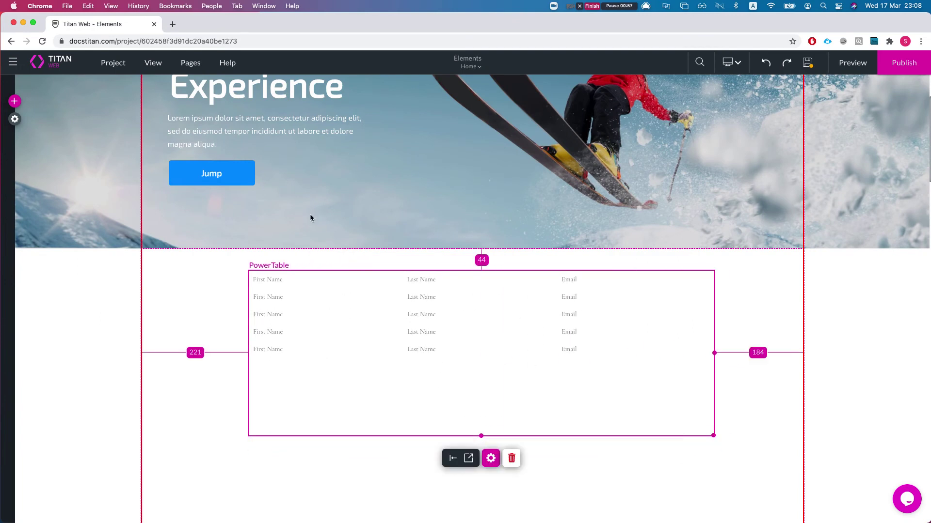
Step: Place a text input field below the Power Table and put a duplicate beside it
left_click(15, 101)
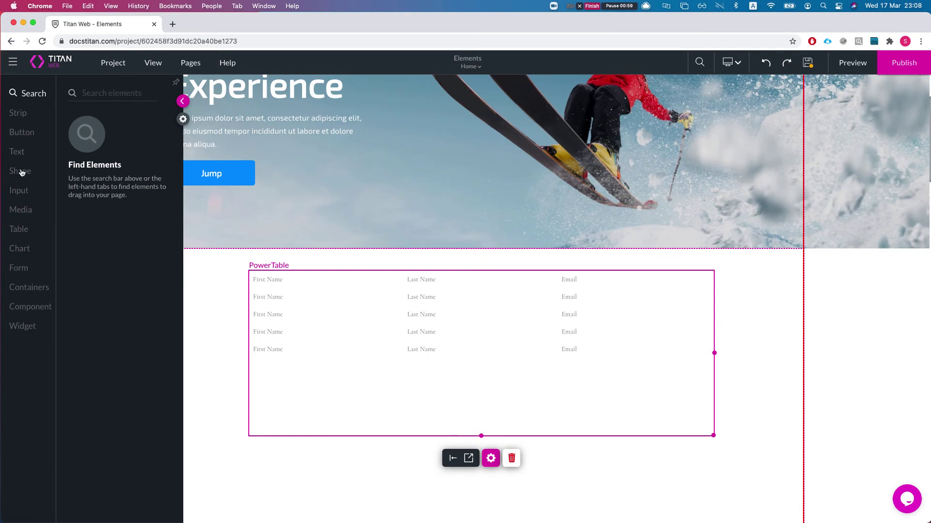
left_click(19, 152)
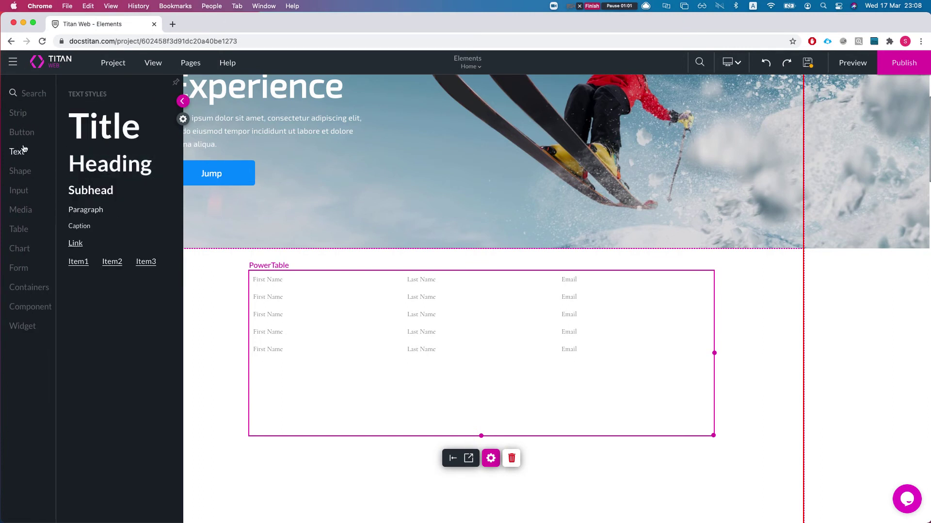
left_click(28, 196)
left_click_drag(121, 141, 295, 445)
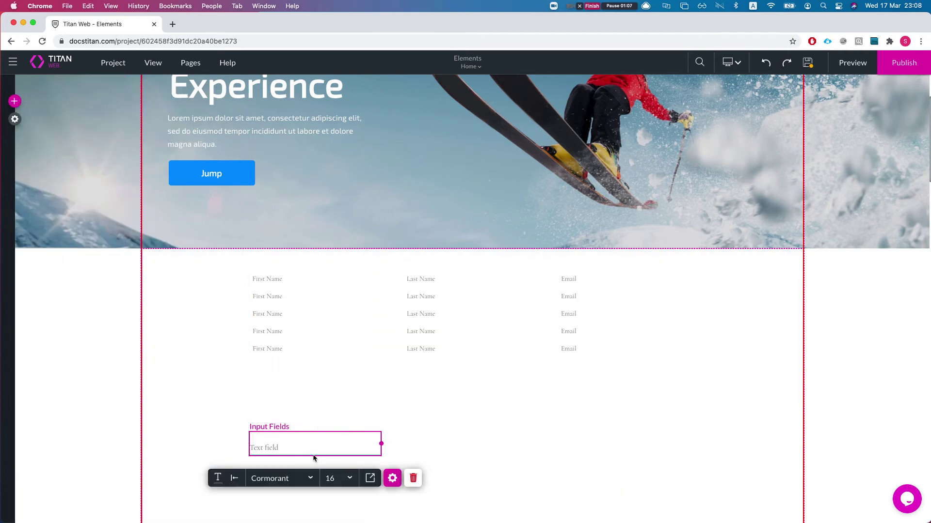
left_click_drag(378, 441, 479, 444)
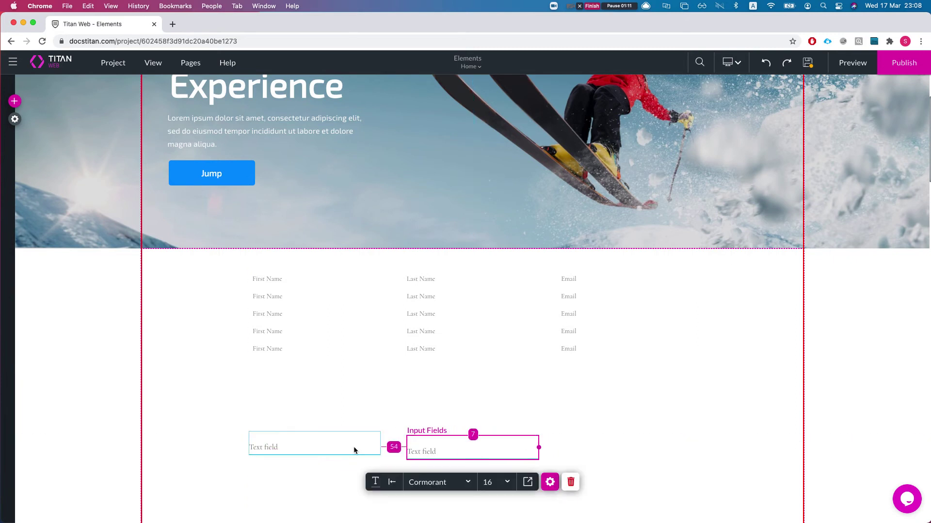
Step: Label the first text field Case Subject and its duplicate Case Desc
left_click(354, 444)
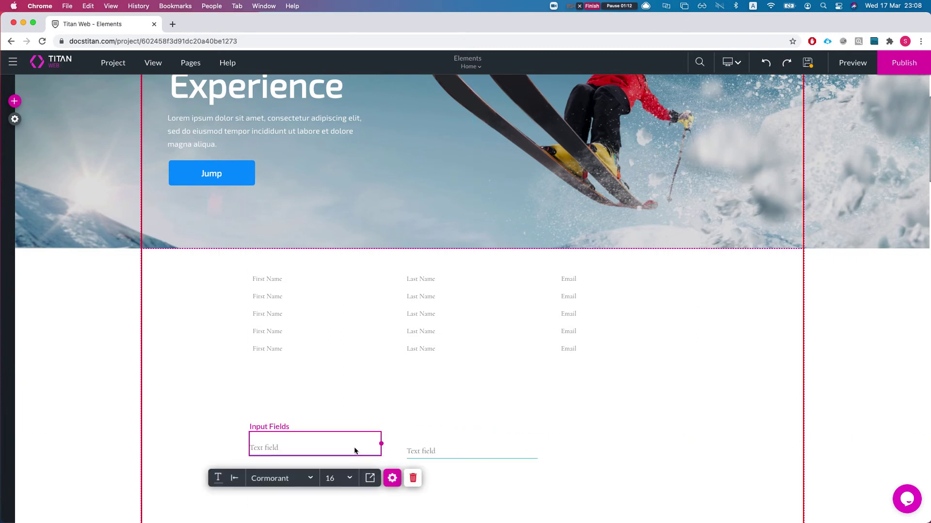
left_click(393, 478)
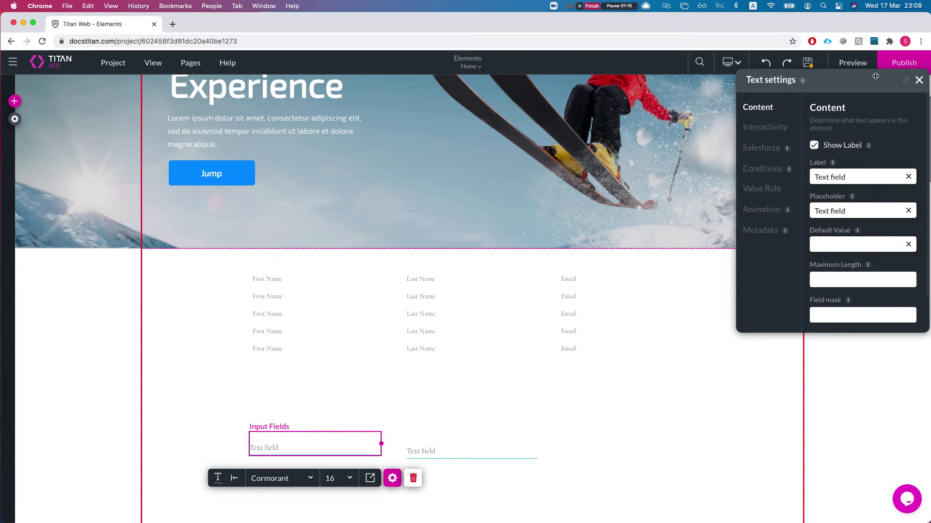
left_click_drag(845, 177, 814, 177)
type("Case De")
left_click(454, 443)
triple_click(837, 177)
type("Case Des")
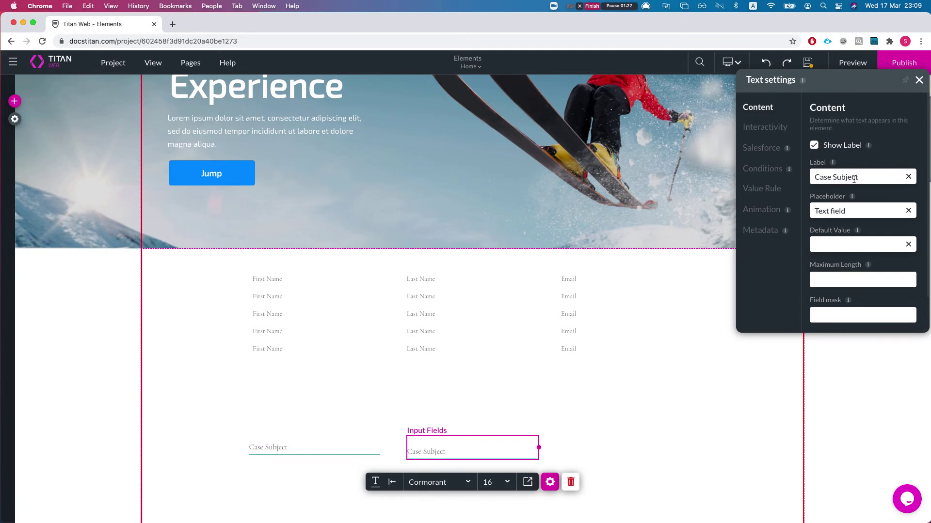
type("c")
Step: Lower both case input fields and extend the Power Table downward above them
left_click_drag(350, 458, 347, 492)
left_click_drag(510, 444, 505, 479)
scroll(536, 394, "down", 10)
left_click_drag(472, 228, 468, 242)
left_click(425, 132)
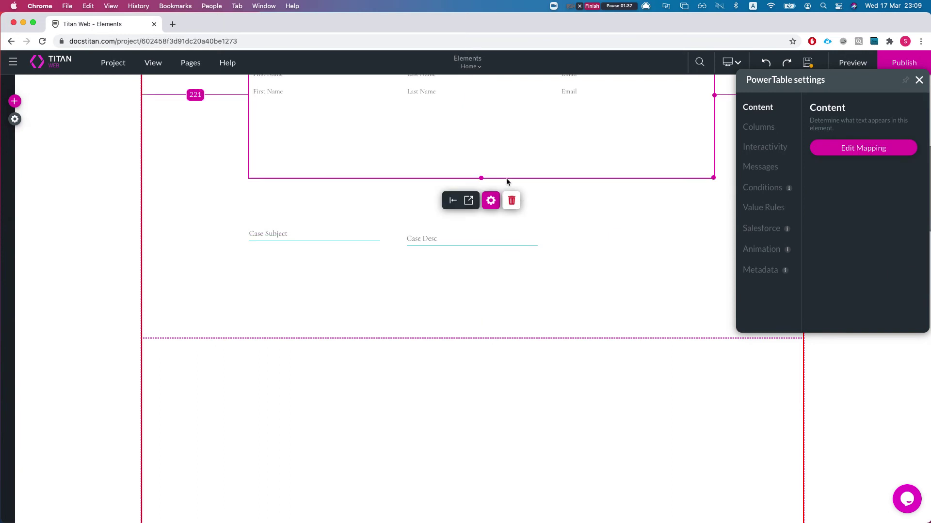
left_click_drag(481, 175, 458, 159)
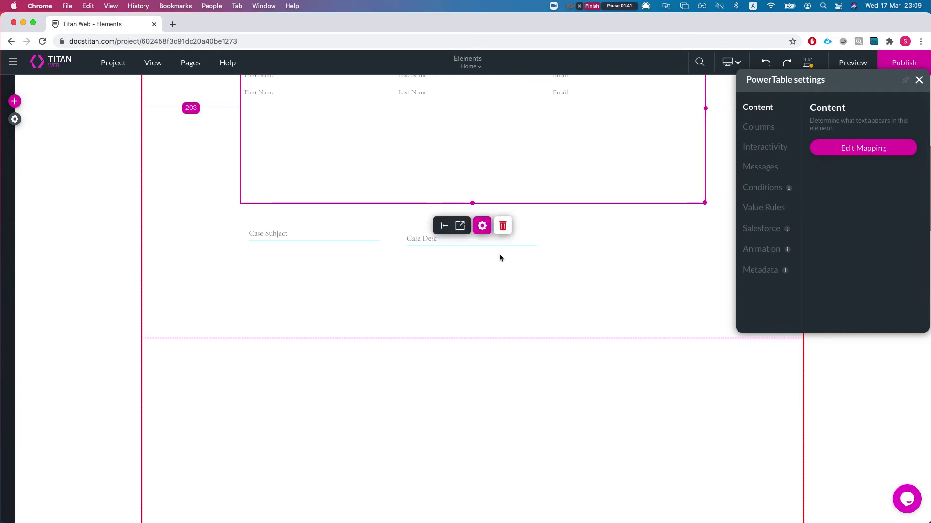
left_click(344, 243)
left_click_drag(344, 242, 346, 242)
scroll(347, 187, "up", 6)
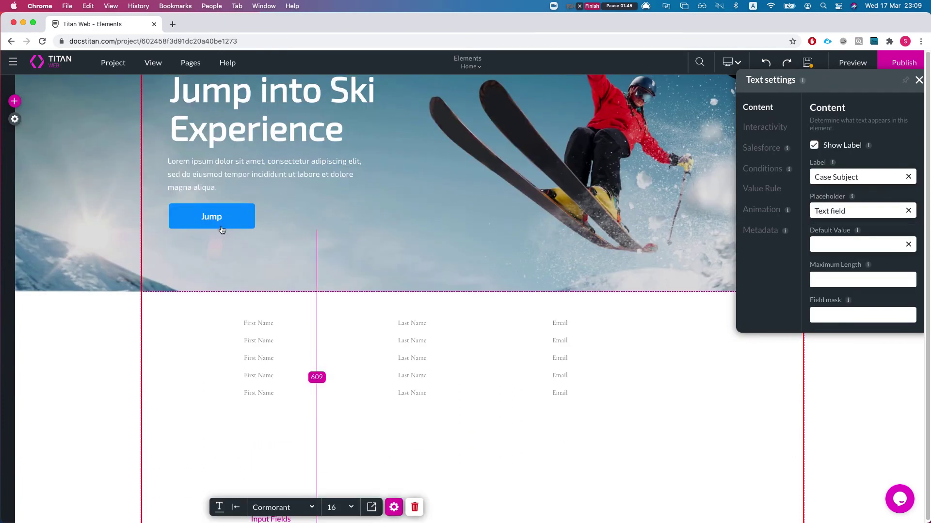
Step: Place a copy of the hero section's Jump button below the two case input fields
left_click(221, 227)
left_click_drag(220, 227, 409, 509)
scroll(581, 408, "down", 4)
scroll(473, 247, "up", 3)
scroll(555, 428, "down", 1)
scroll(436, 412, "down", 1)
scroll(459, 339, "up", 2)
scroll(459, 315, "down", 2)
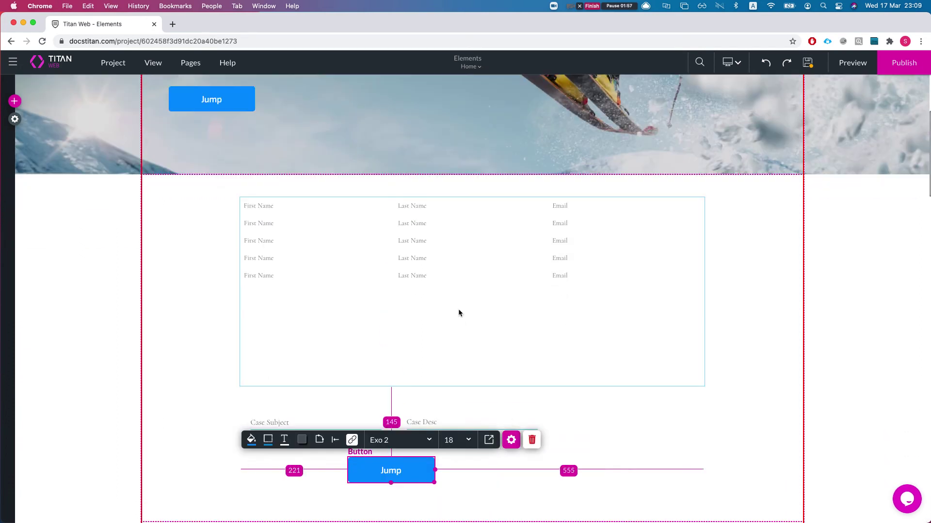
Step: Turn on Allow Selection for the Power Table and set its metadata tag to contact_ptable
left_click(466, 275)
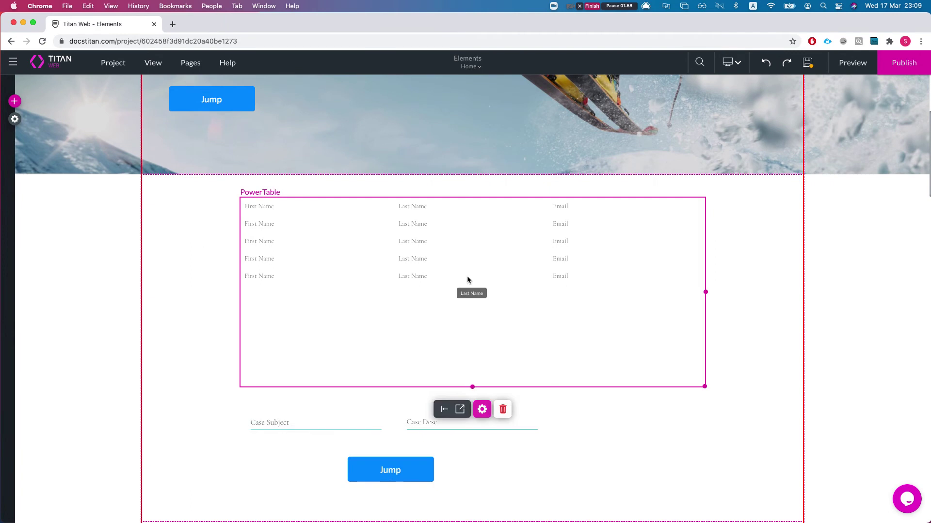
left_click(481, 411)
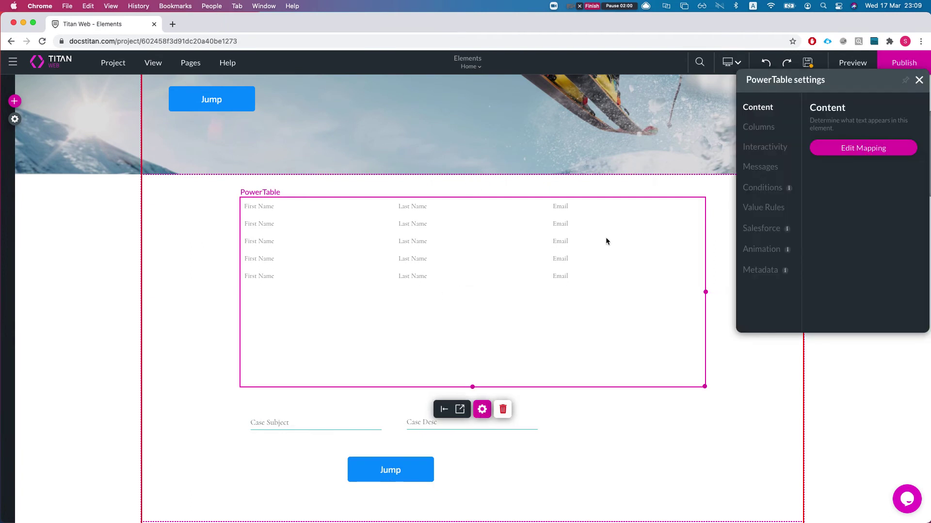
left_click(766, 148)
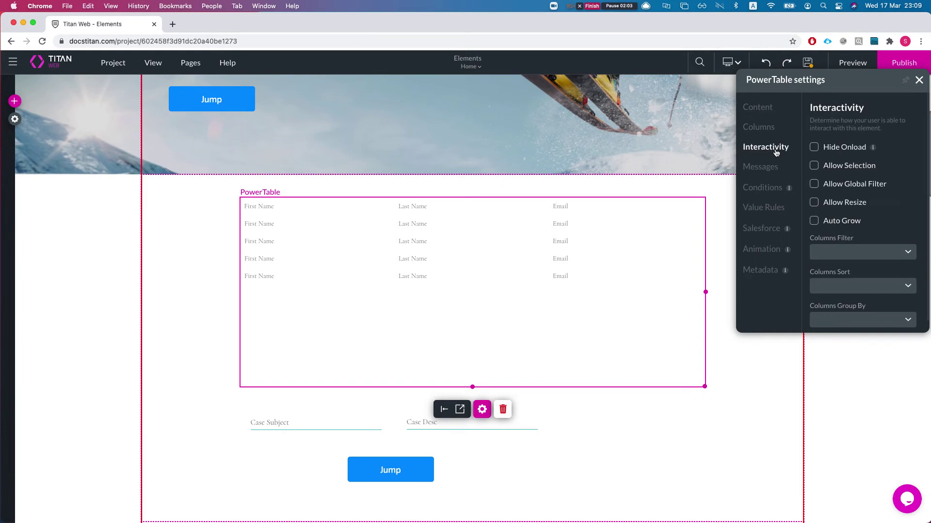
left_click(814, 167)
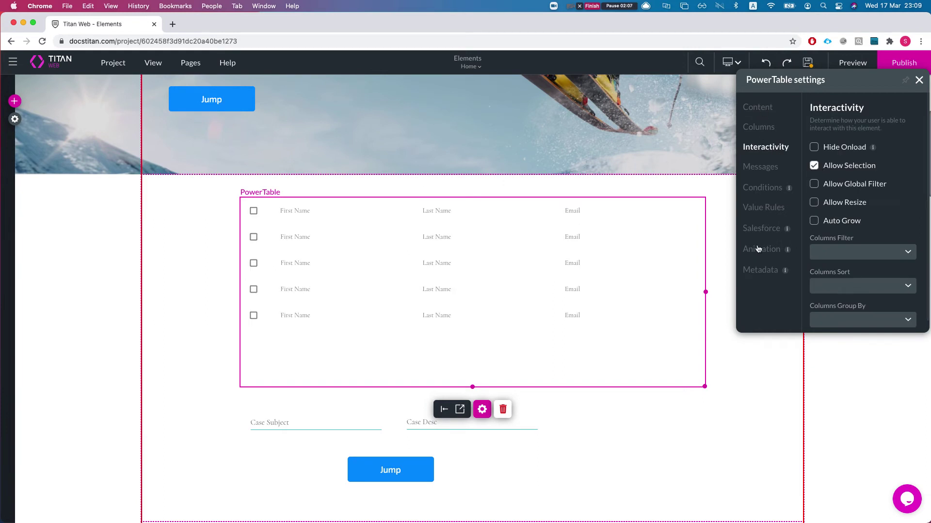
left_click(763, 271)
type("contact_ptable")
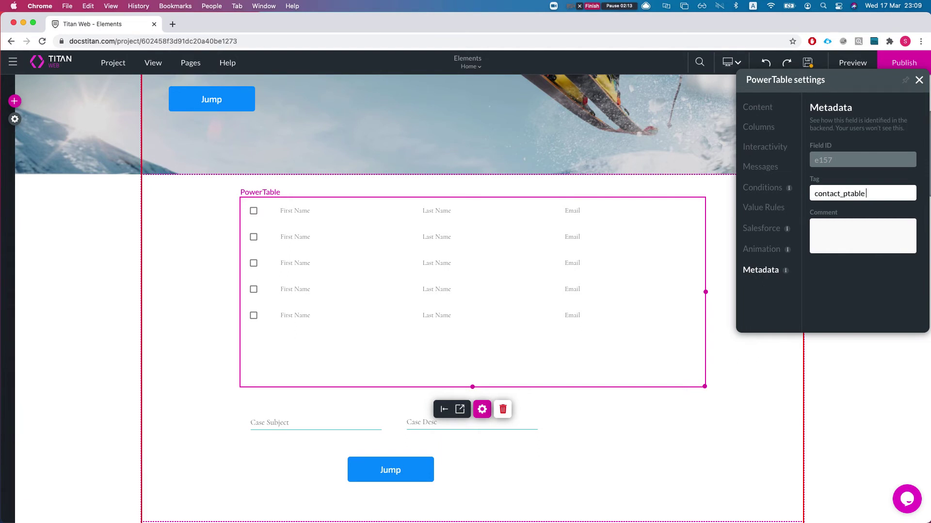
Step: Shift the Power Table to the left and nudge the copied Jump button slightly to the right
left_click(412, 469)
left_click_drag(421, 322, 385, 330)
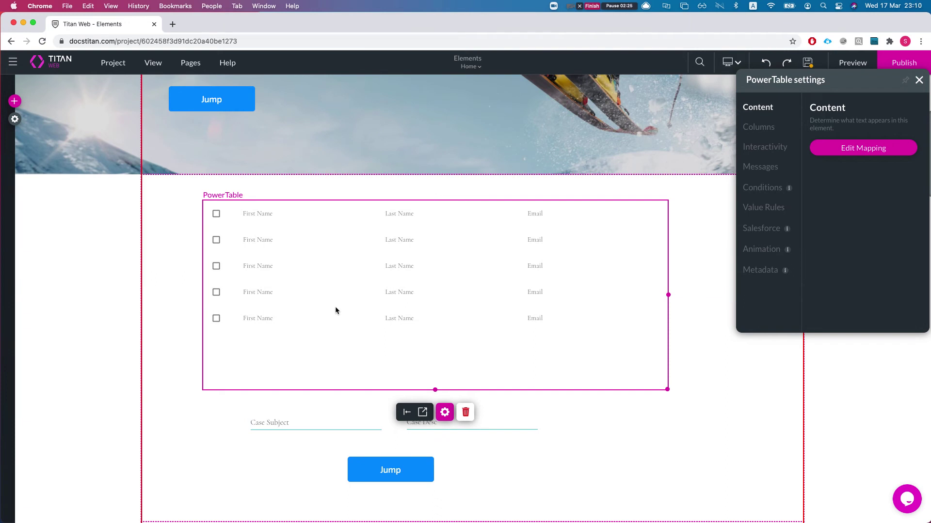
left_click(339, 421)
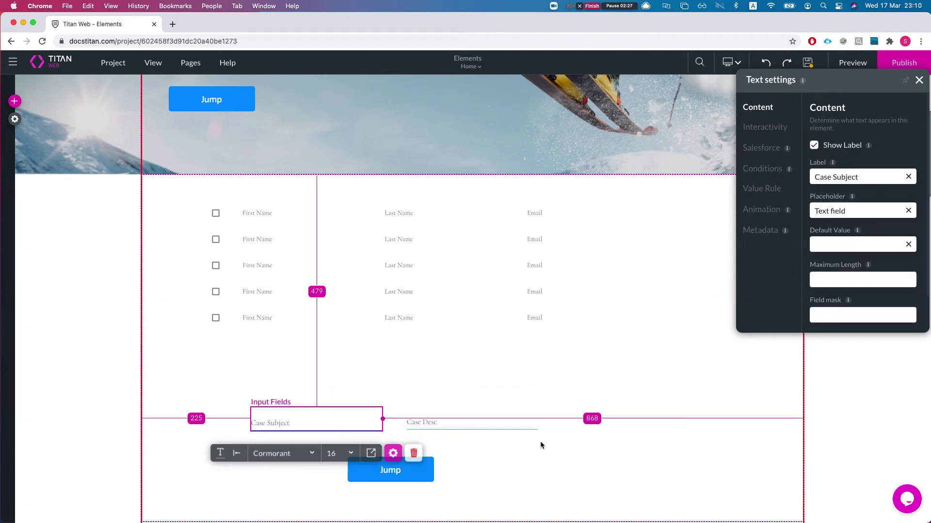
left_click(471, 426)
mouse_move(387, 477)
left_mouse_down()
mouse_move(399, 475)
mouse_move(396, 483)
left_mouse_up()
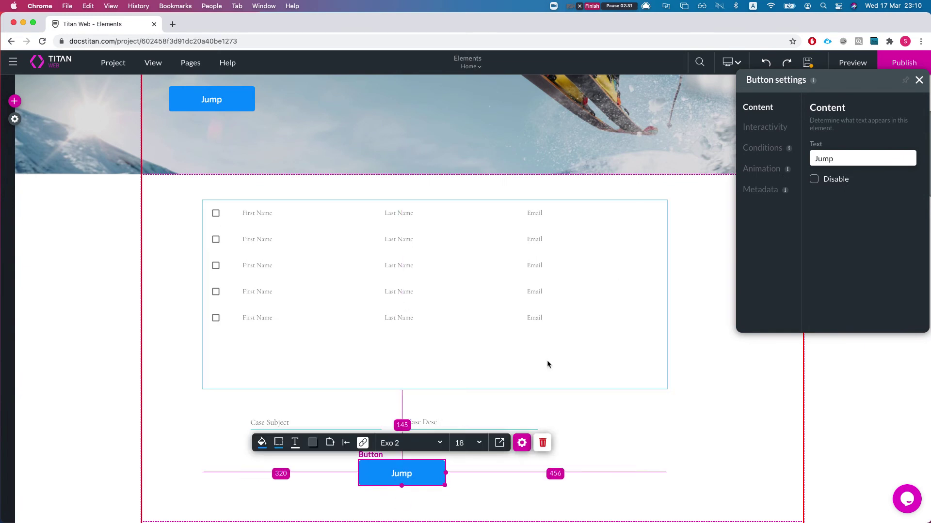
Step: Add a Salesforce Action to Rule 1 of the copied Jump button's on-click action and start a new push integration
left_click(772, 130)
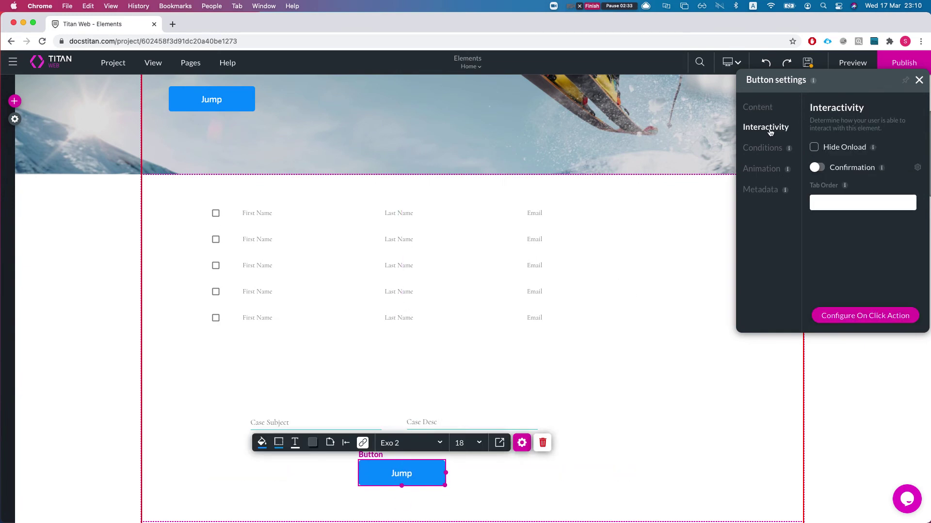
left_click(843, 315)
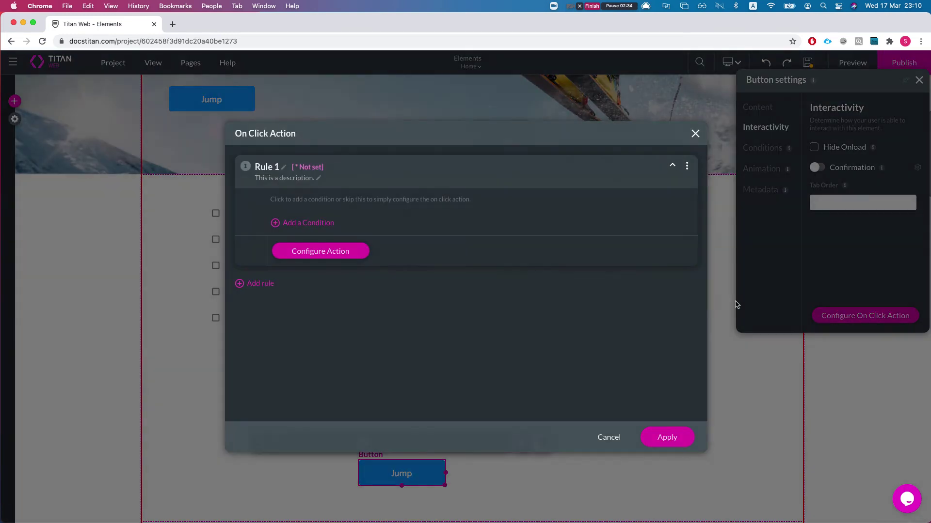
left_click(324, 252)
left_click(299, 207)
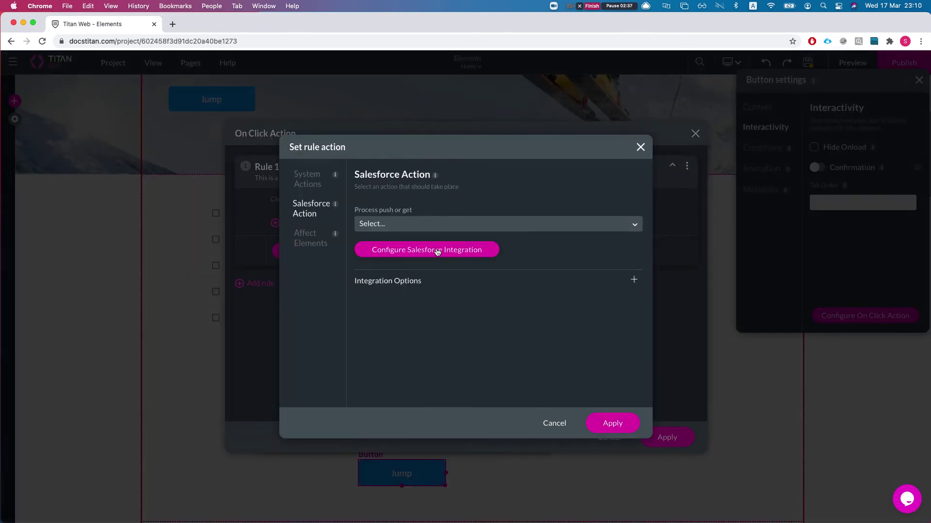
left_click(438, 252)
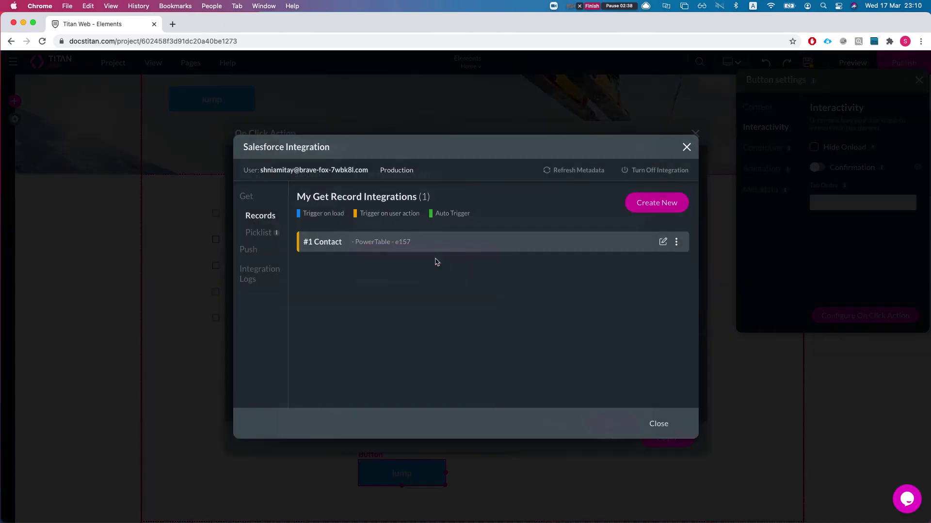
left_click(249, 250)
left_click(659, 204)
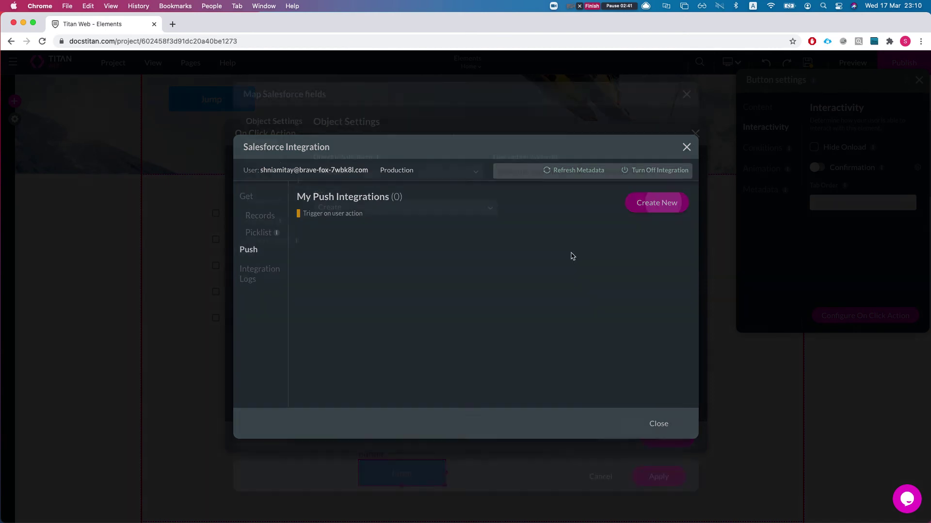
Step: Set the push integration's Salesforce object to Case and its description to "create cases for contacts"
left_click(349, 170)
type("case")
left_click(346, 191)
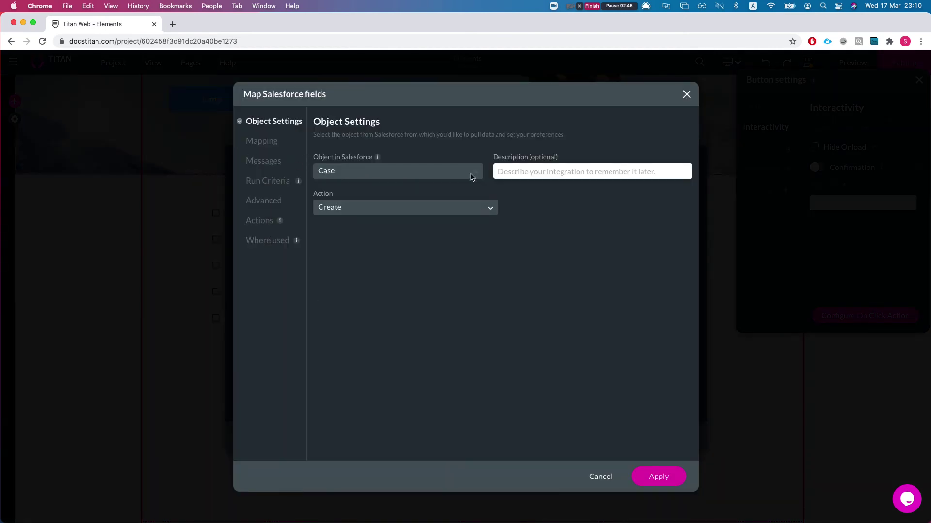
type("create cases for")
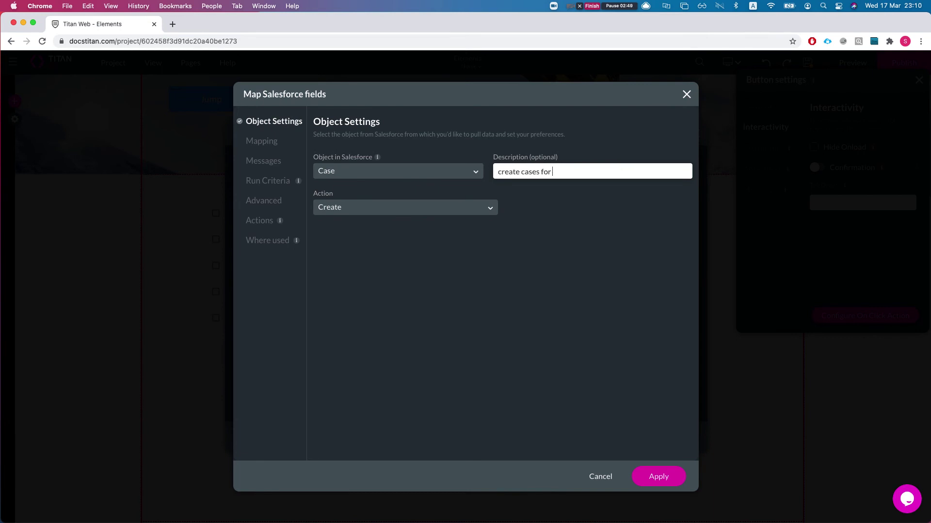
type(" contact")
Step: Map the Contact ID field to the [PowerTable / Selection] contact_ptable element
left_click(262, 140)
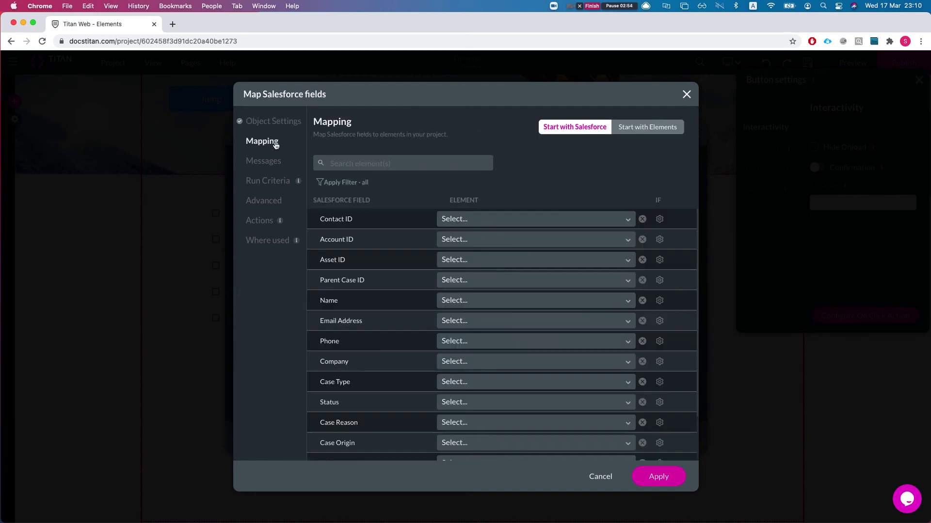
left_click(494, 223)
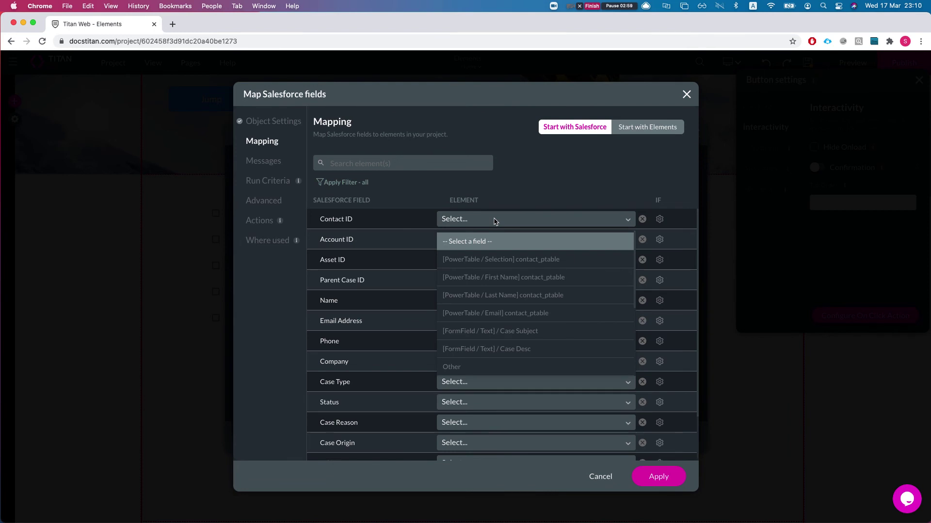
type("cotn")
key("BackSpace")
key("BackSpace")
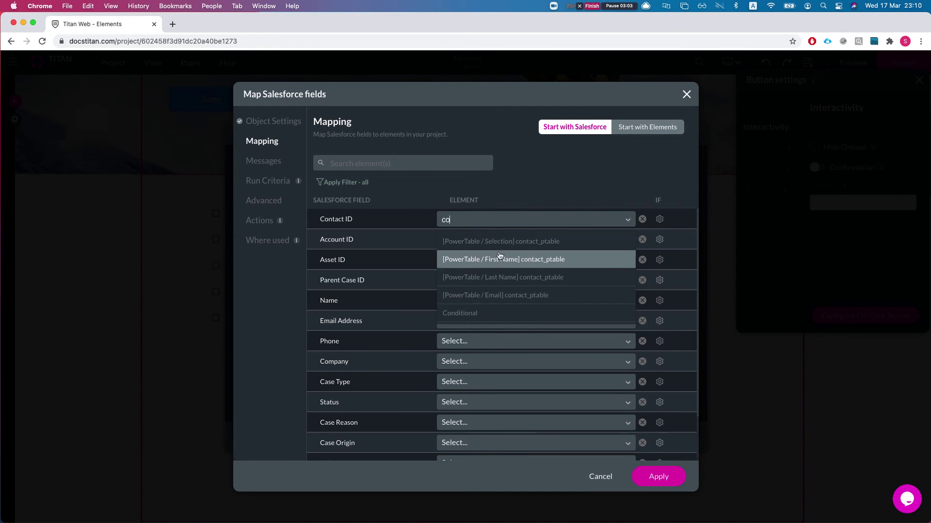
left_click(502, 249)
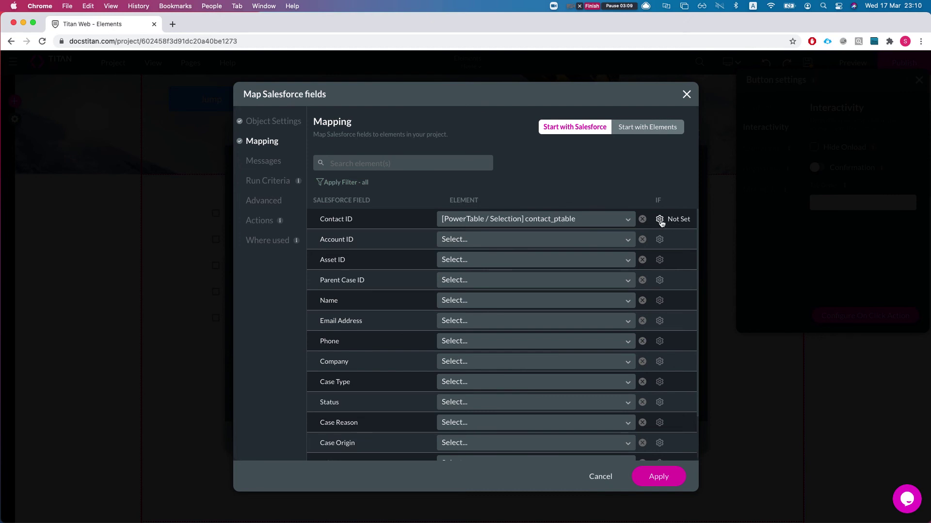
Step: Enable Bulk mode in the If settings of the Contact ID mapping and apply it
left_click(659, 220)
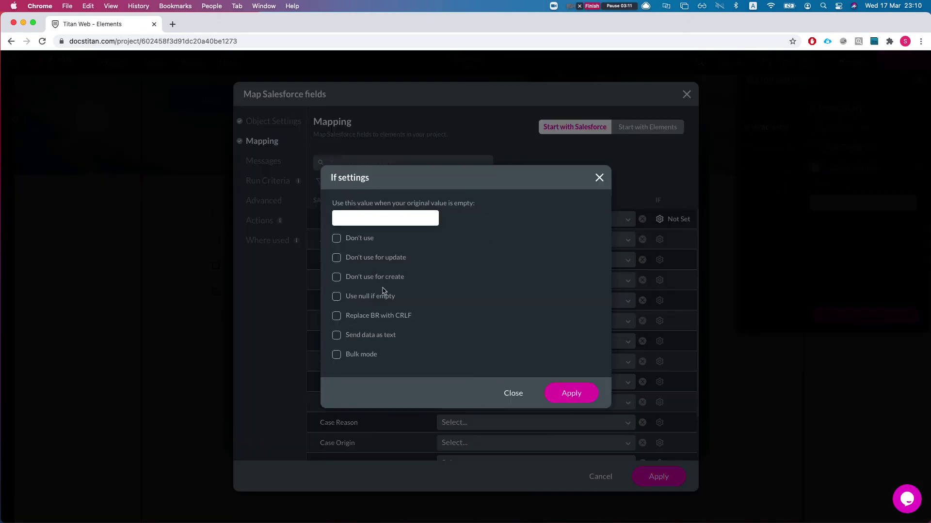
left_click(340, 358)
left_click(589, 393)
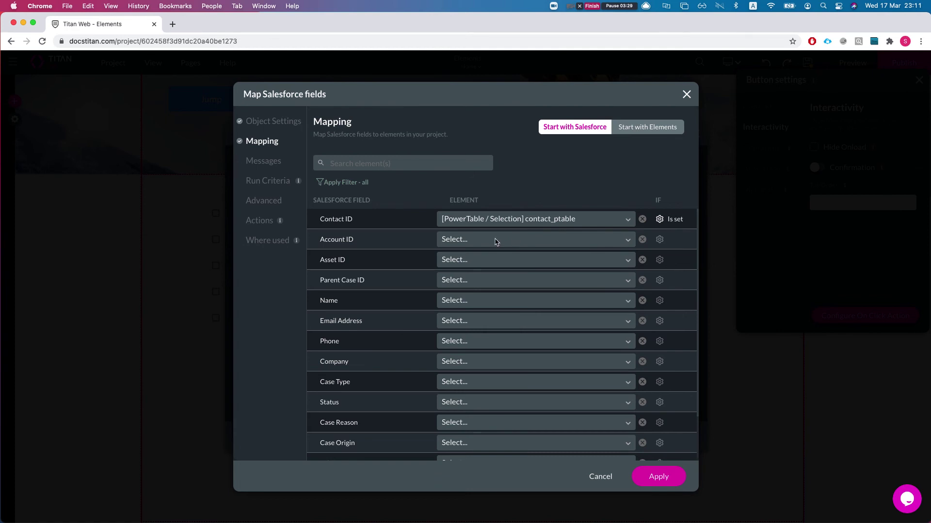
Step: Find the Description field in the mapping and map it to the Case Desc form field
type("sc")
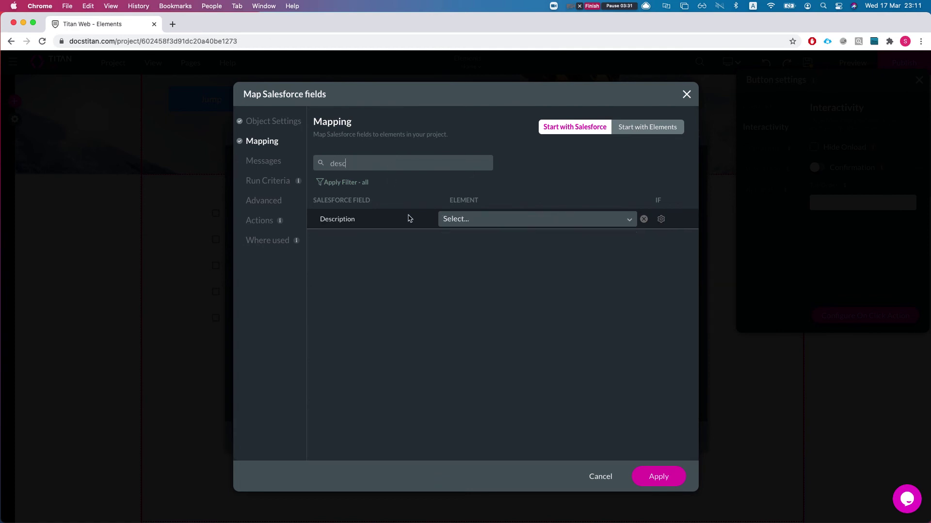
left_click(469, 221)
type("desc")
left_click(474, 240)
Step: Map the Subject field to the Case Subject form field and apply the push integration
double_click(400, 167)
type("su")
left_click(492, 219)
type("sub")
left_click(497, 245)
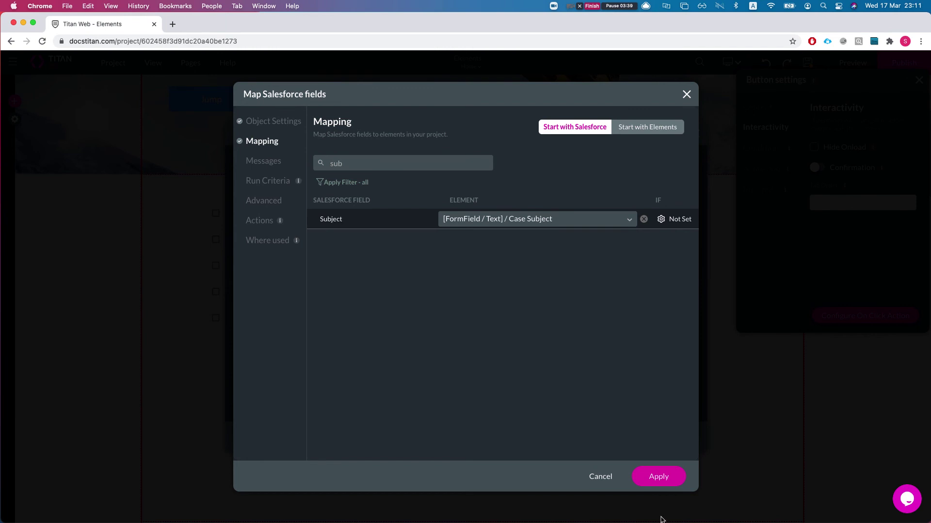
left_click(652, 477)
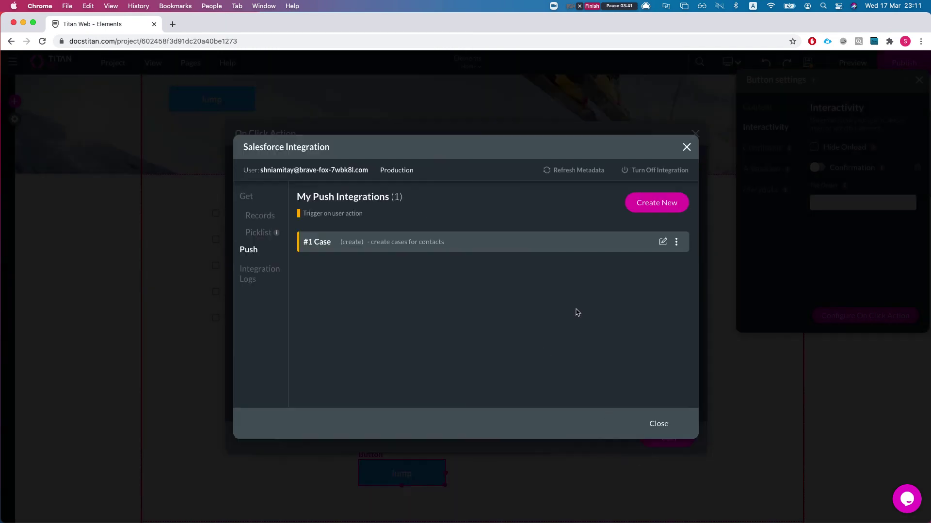
Step: Assign the #1 Case (create) integration as the rule's Salesforce action and apply the on-click action
left_click(670, 431)
left_click(453, 228)
left_click(431, 270)
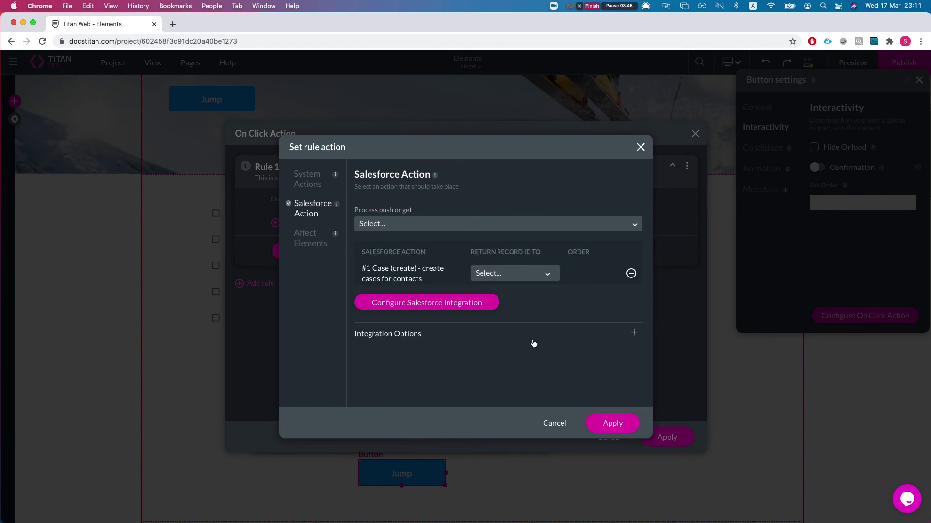
left_click(618, 431)
left_click(654, 433)
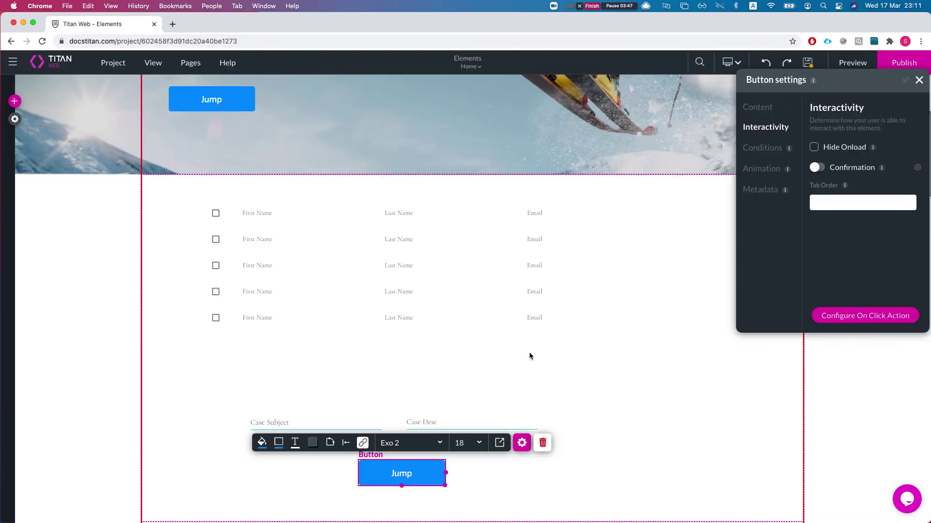
Step: Move the Case Subject and Case Desc input fields slightly up
scroll(463, 309, "down", 5)
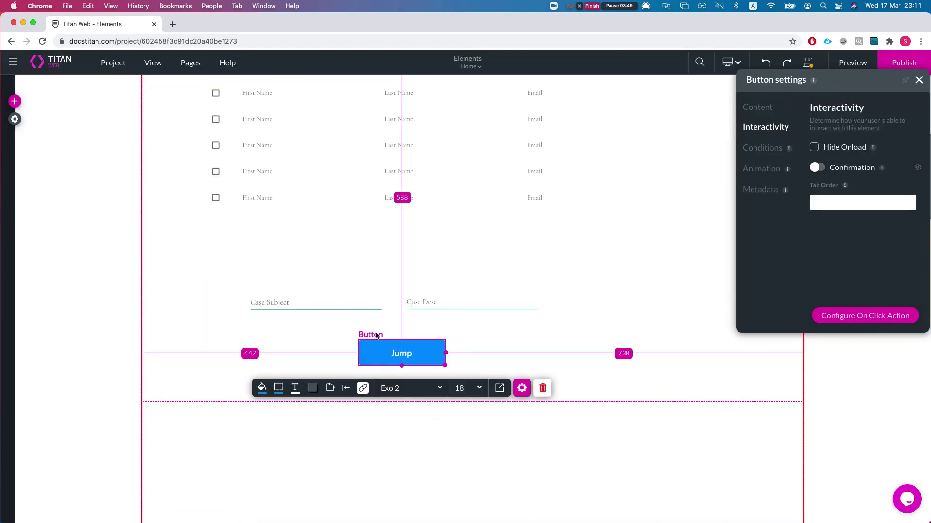
left_click(357, 305)
left_click_drag(438, 313, 437, 305)
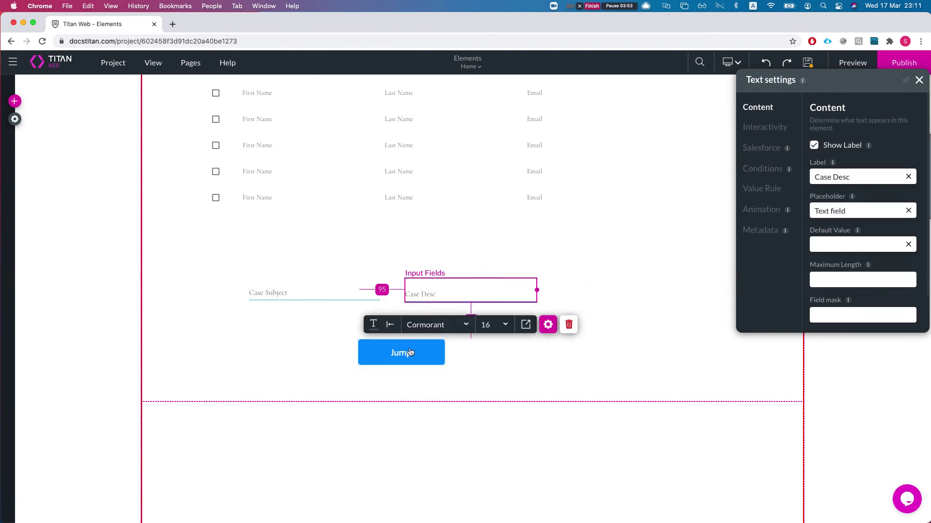
Step: Nudge the button below the case fields slightly up and change its text to "Create Cases"
left_click(409, 352)
left_click_drag(420, 355, 420, 348)
double_click(853, 157)
type("Create Cases")
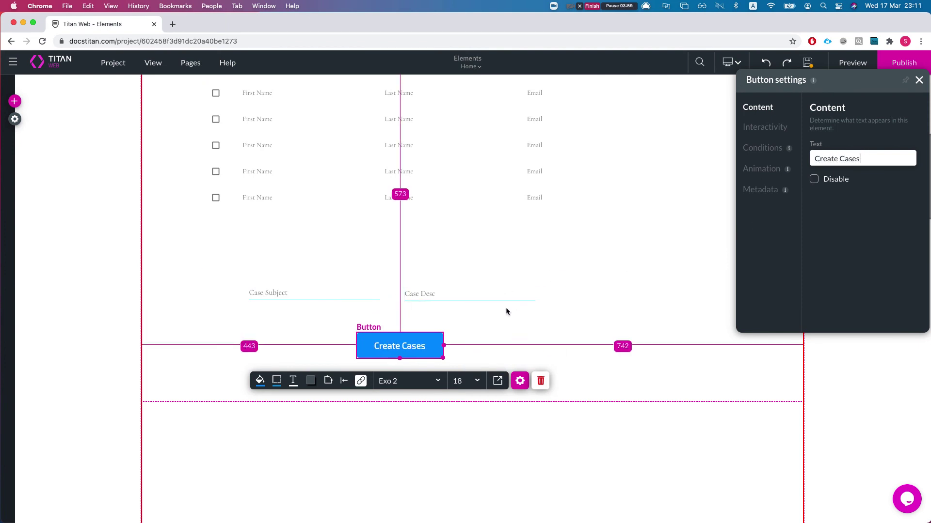
Step: Save the project and open a preview of the page
left_click(577, 293)
left_click(811, 64)
left_click(842, 72)
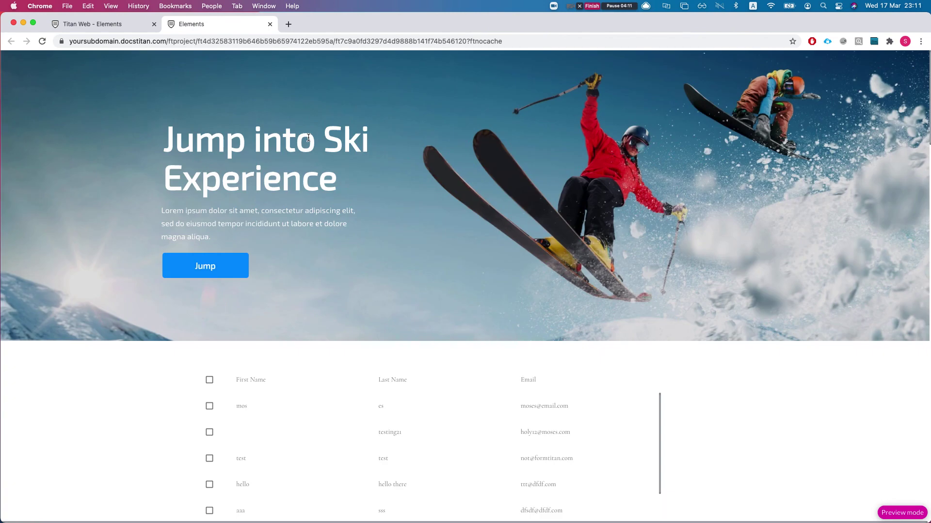
Step: Select the test, hello and aaa contacts in the previewed page's contact table
scroll(735, 186, "down", 3)
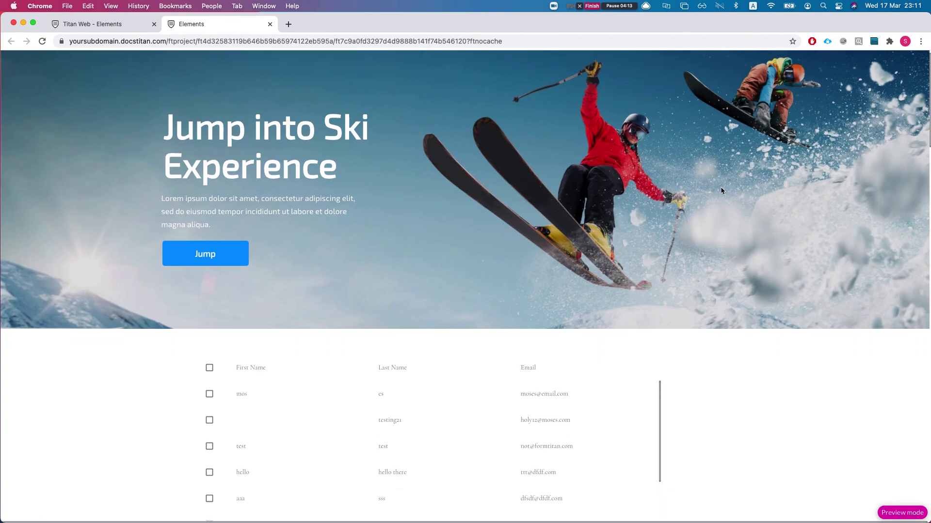
scroll(447, 193, "down", 4)
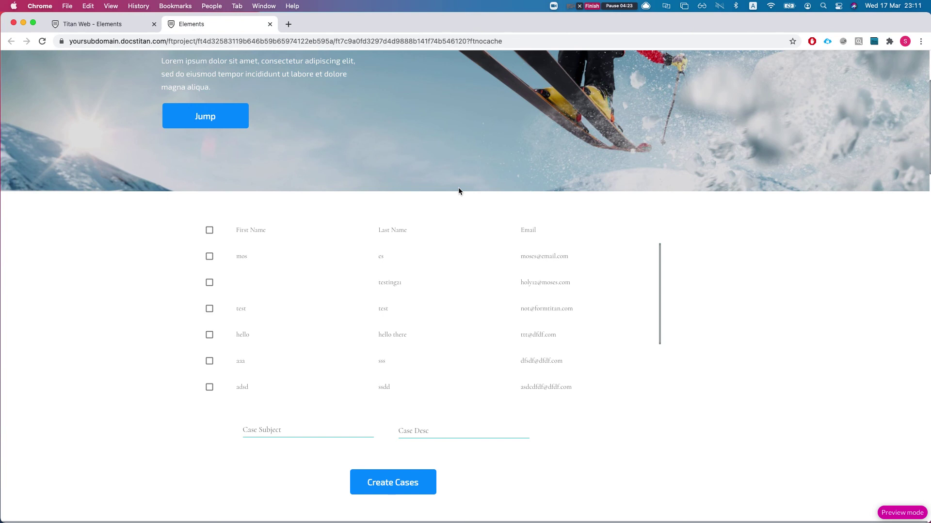
scroll(362, 262, "down", 4)
scroll(279, 342, "up", 4)
left_click(210, 315)
left_click(209, 367)
scroll(301, 373, "down", 1)
Step: Fill in Case Subject with "subject of case" and Case Desc with "some description", and create the cases
left_click(281, 441)
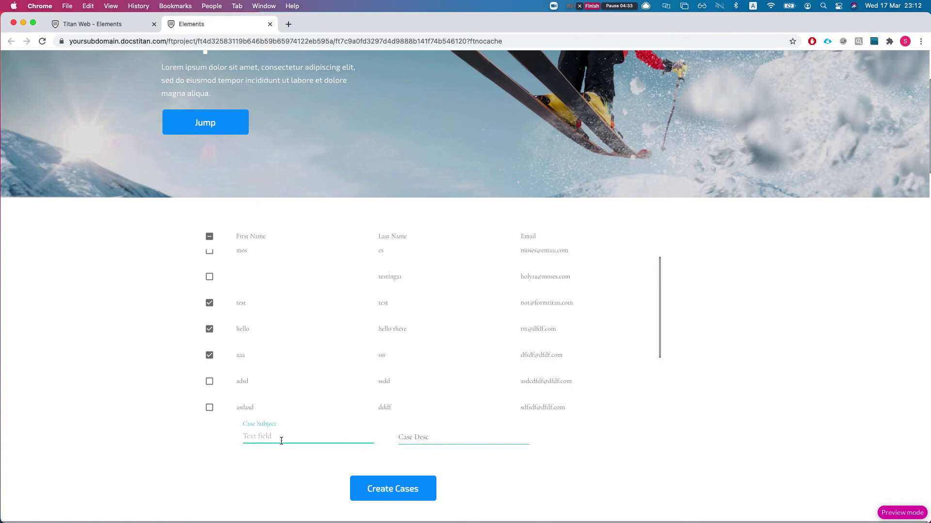
type("case")
key("Tab")
type("s")
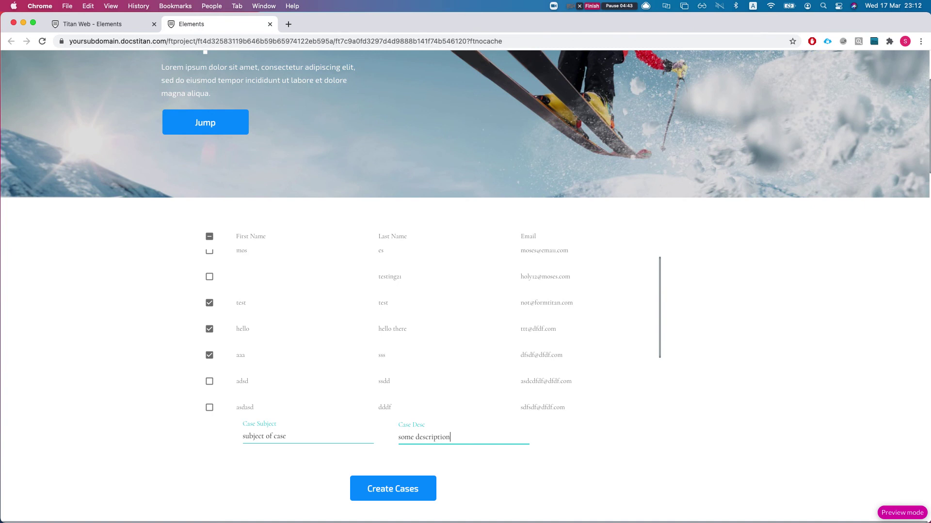
scroll(382, 446, "down", 3)
left_click(388, 374)
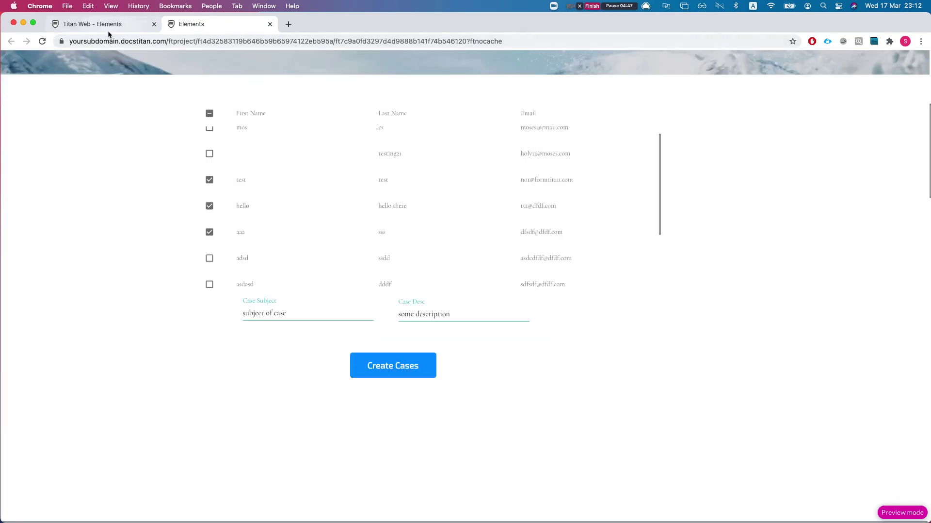
Step: Return to the project editor, open its Salesforce integration logs and examine the newest case creation entries
left_click(107, 24)
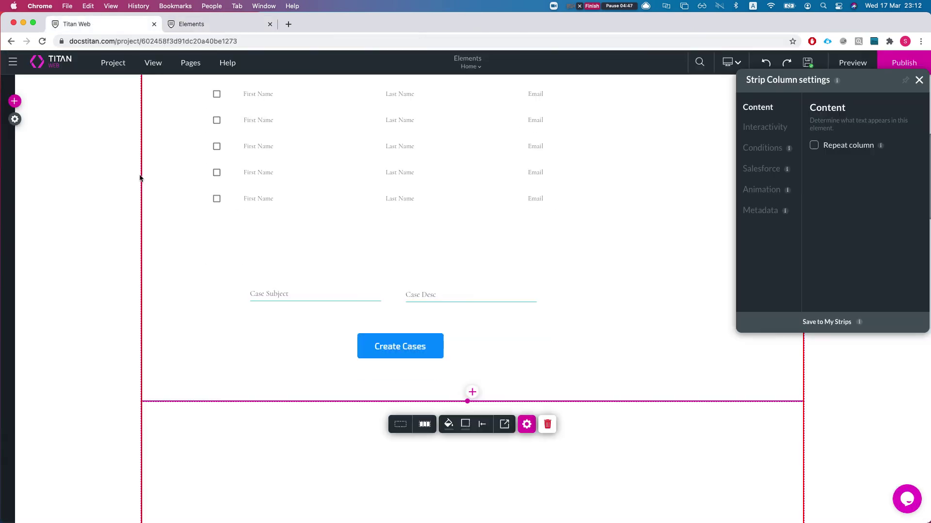
left_click(15, 119)
left_click(24, 196)
left_click(250, 277)
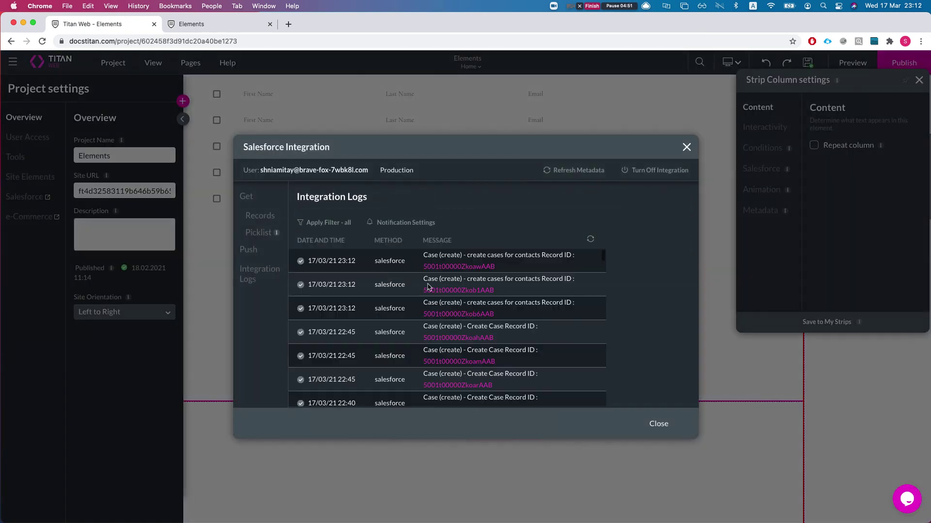
left_click_drag(416, 253, 493, 255)
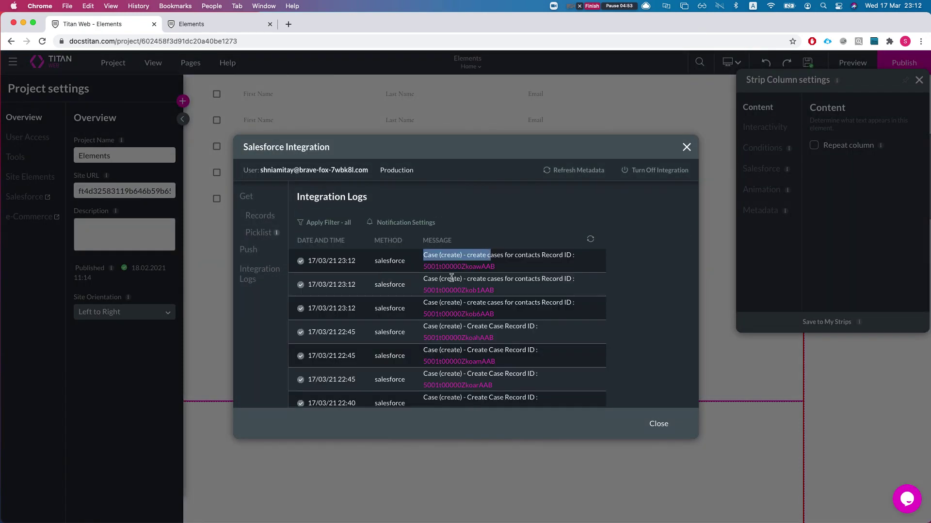
left_click_drag(434, 279, 490, 281)
left_click_drag(443, 302, 485, 303)
left_click(544, 303)
Step: Open the records of the three newest log entries in separate browser tabs and look through the tabs
left_click(455, 314, "super")
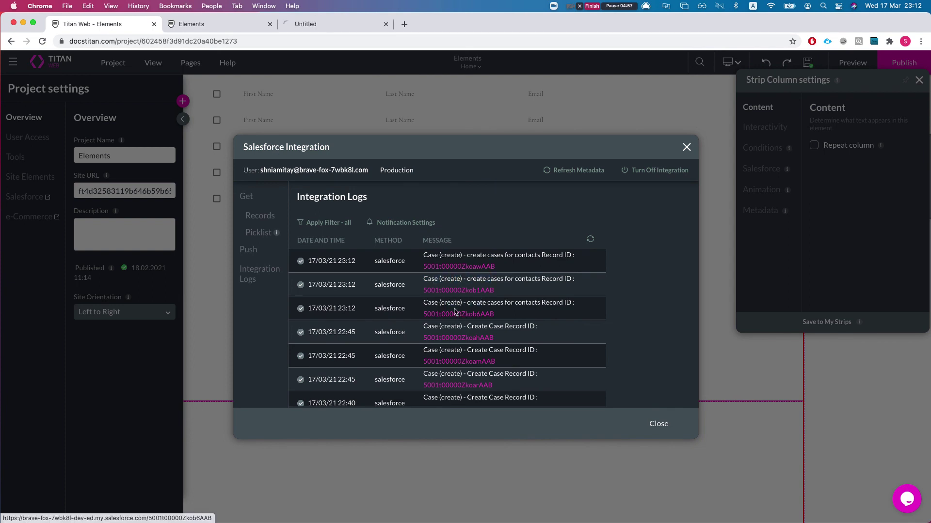
left_click(444, 290, "super")
left_click(446, 272, "super")
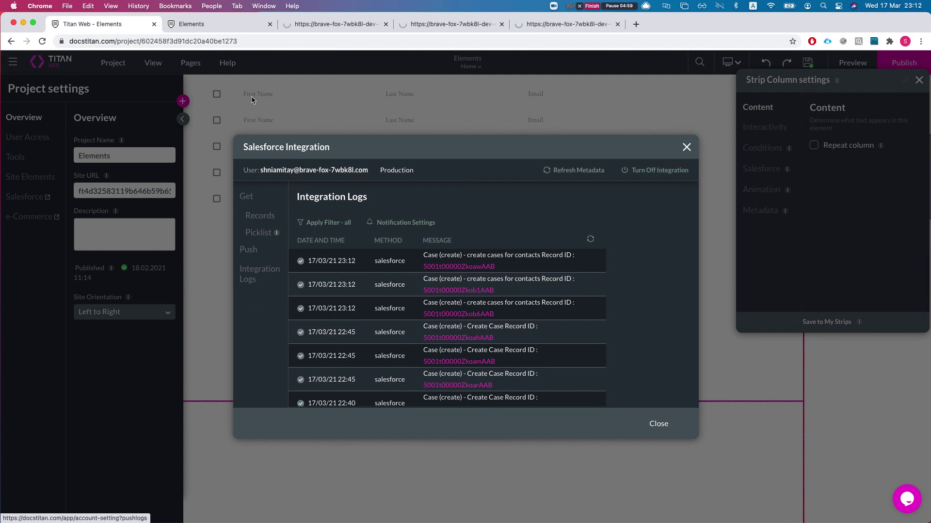
left_click(216, 23)
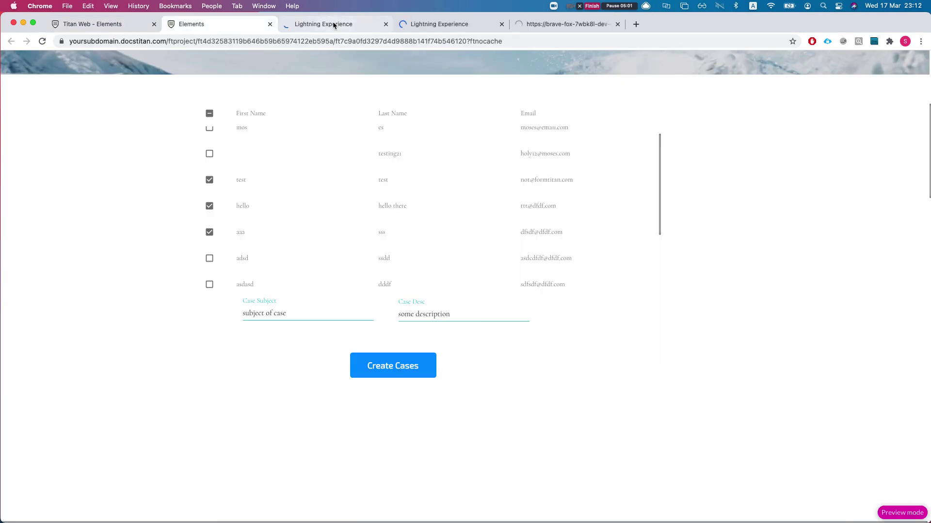
left_click(334, 25)
left_click(448, 26)
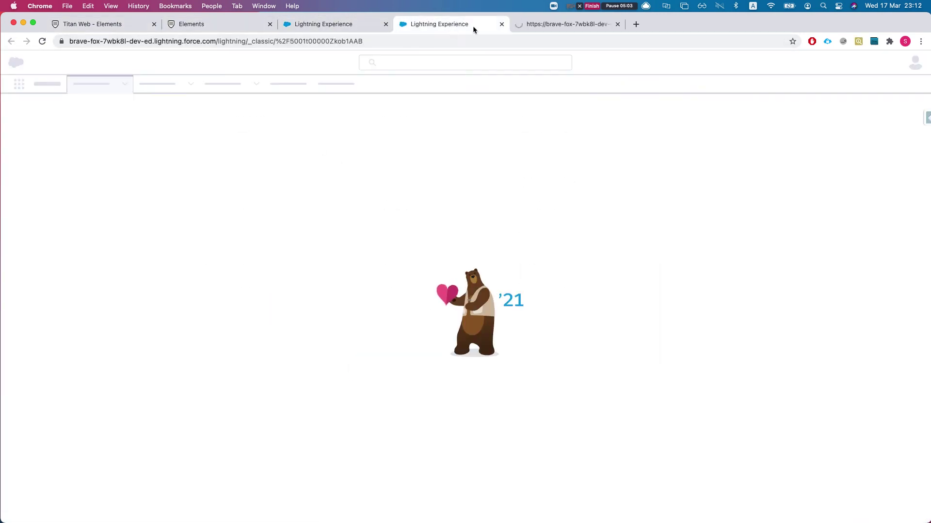
left_click(172, 25)
left_click(133, 25)
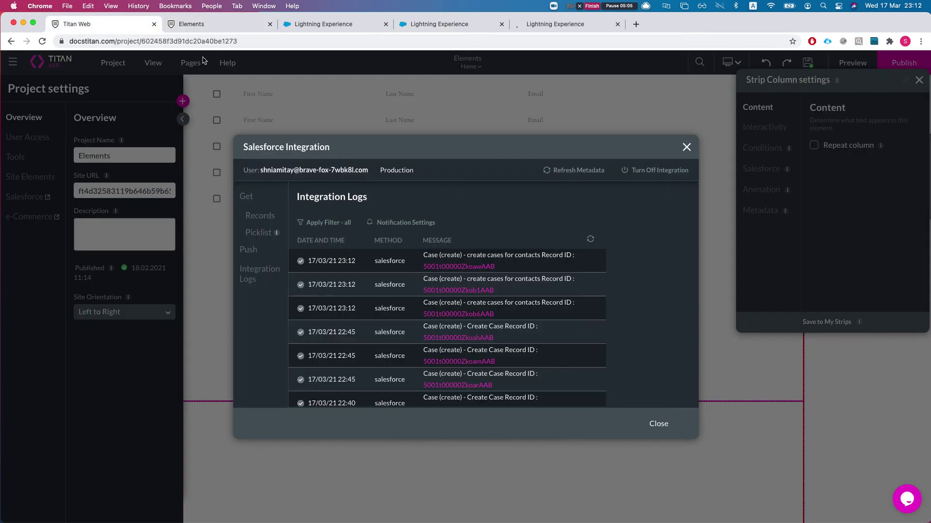
Step: Review the selected contacts on the previewed page, then examine the subject and contact name of the first opened Salesforce case
left_click(203, 24)
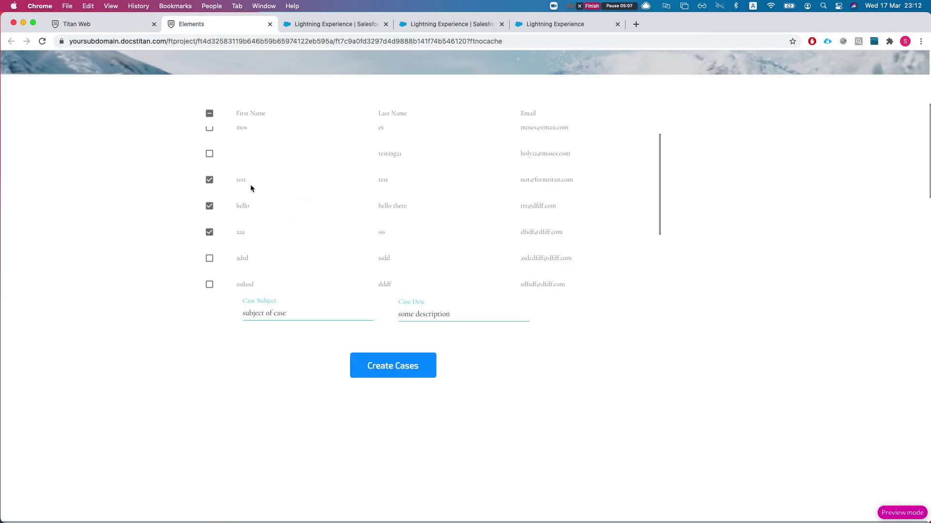
left_click(330, 24)
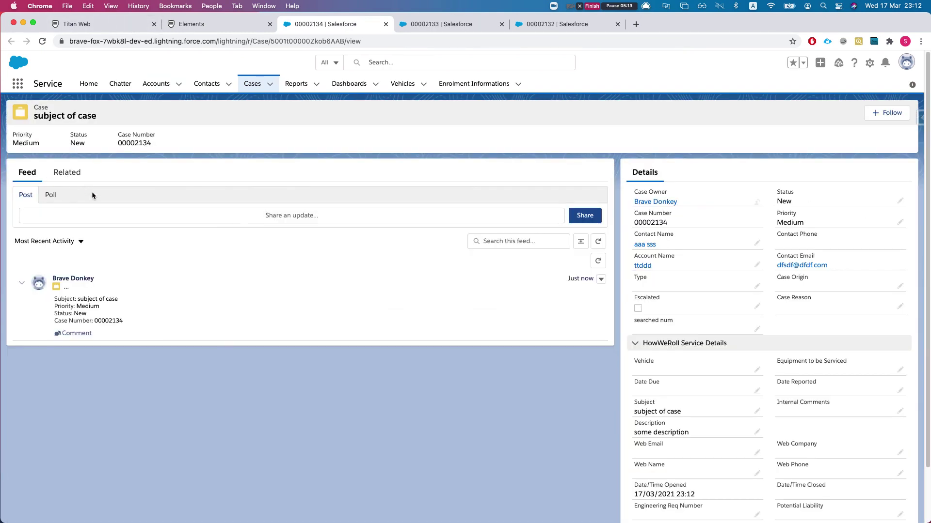
left_click_drag(43, 118, 81, 116)
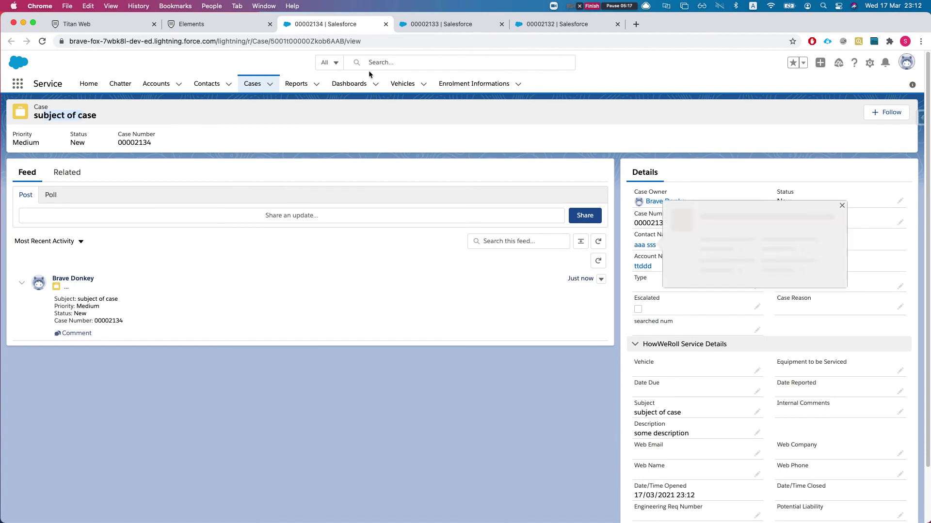
Step: Check the second Salesforce case's subject and contact name against the integration logs and the previewed page's selected contacts
left_click(427, 25)
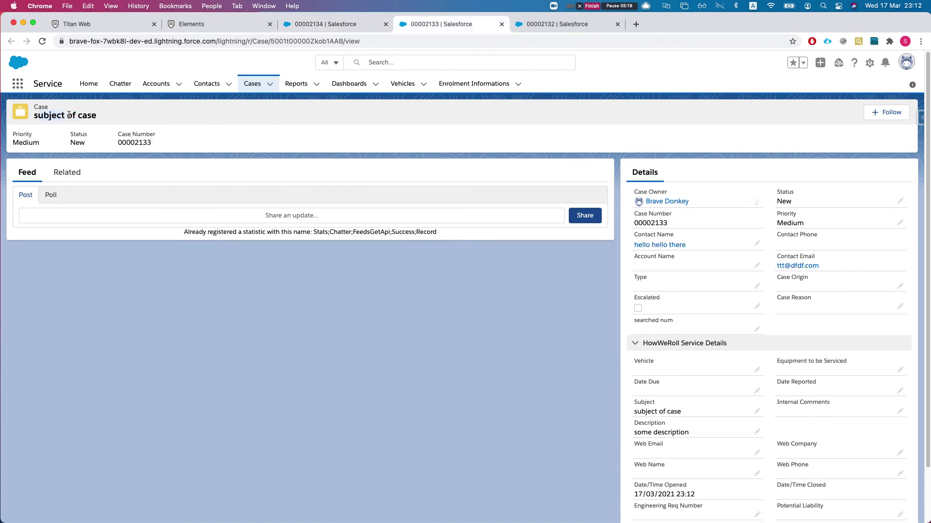
left_click(121, 24)
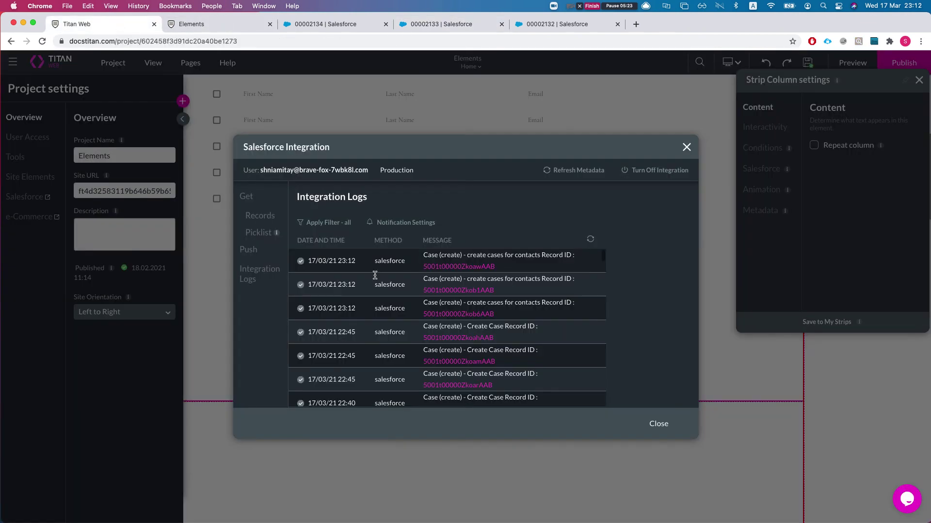
left_click(229, 28)
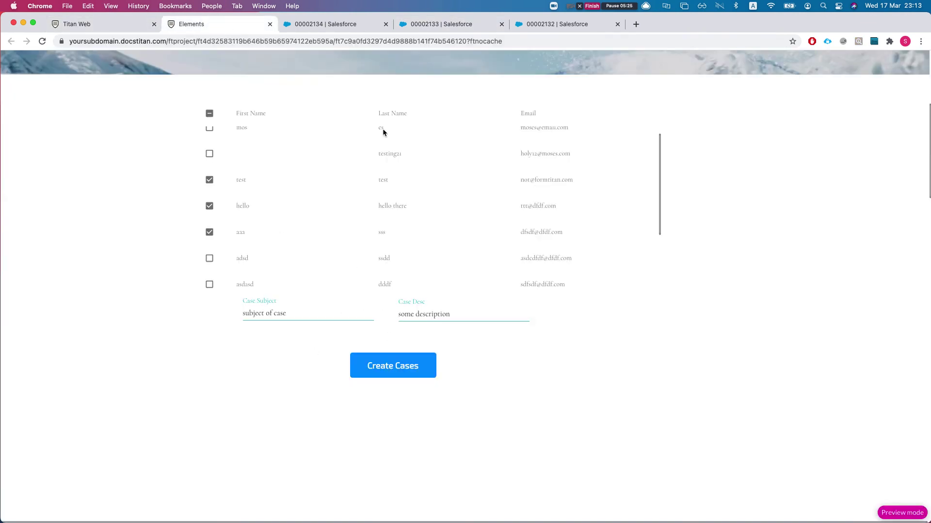
left_click(371, 25)
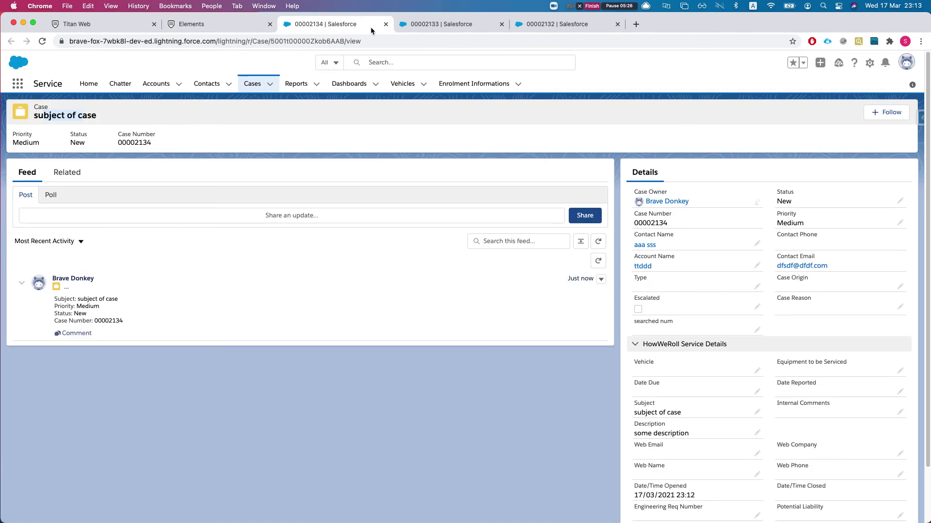
left_click(449, 27)
left_click_drag(694, 245, 636, 245)
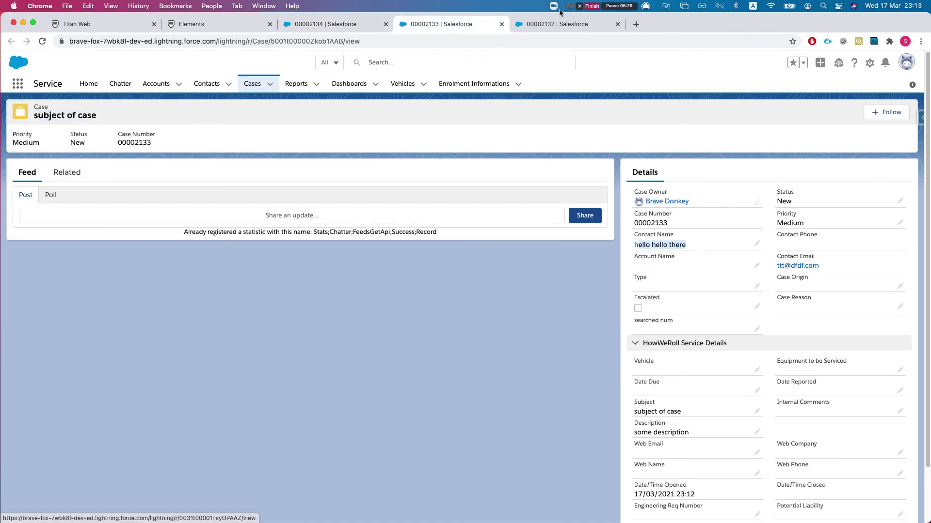
Step: Examine the third Salesforce case's subject, contact name and description in its record details
left_click(539, 25)
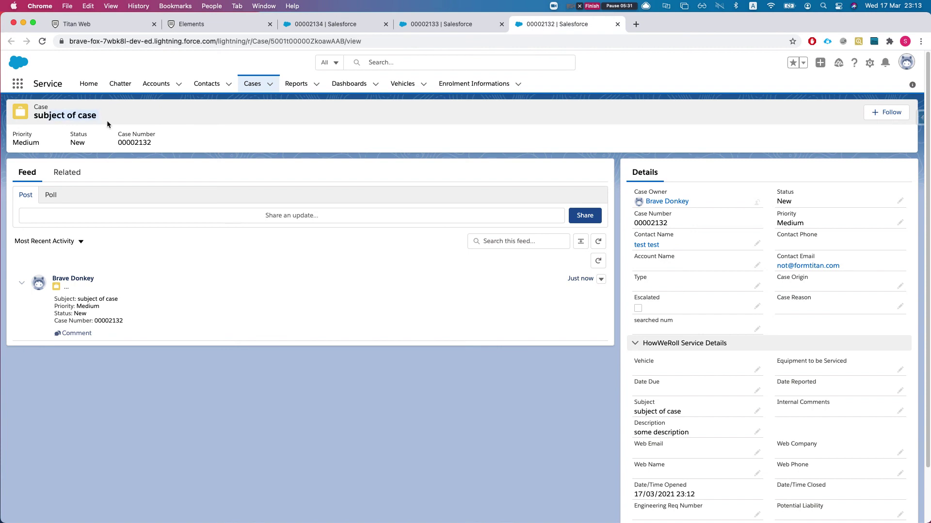
scroll(877, 268, "down", 3)
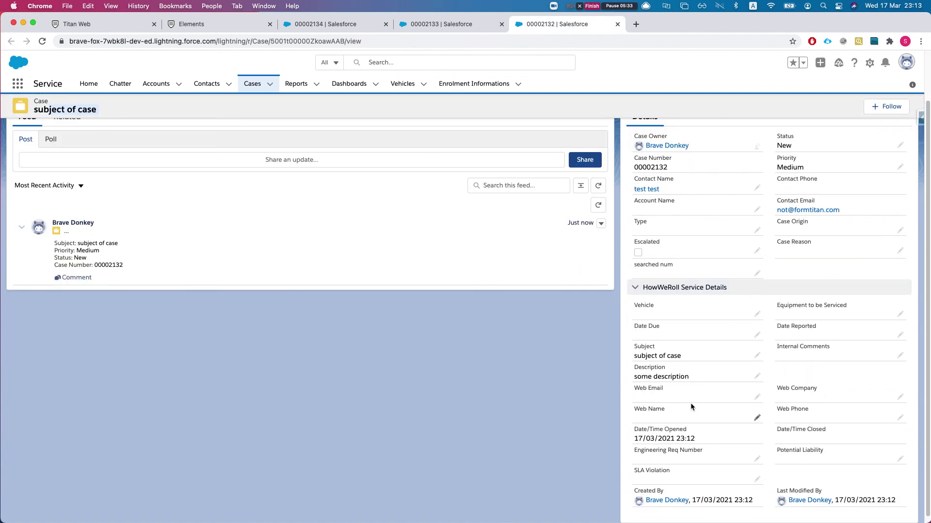
key("super+f")
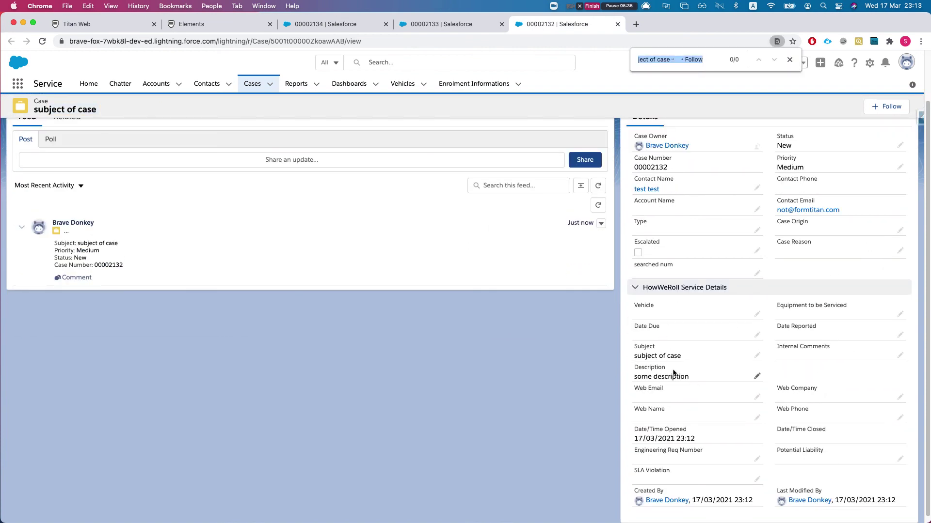
left_click_drag(696, 377, 647, 376)
scroll(626, 329, "up", 1)
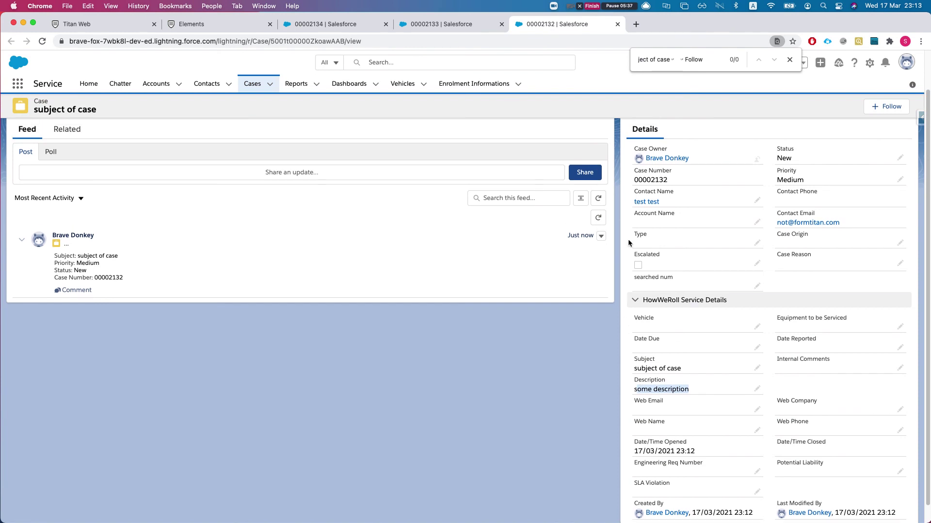
scroll(754, 213, "up", 1)
scroll(412, 213, "up", 1)
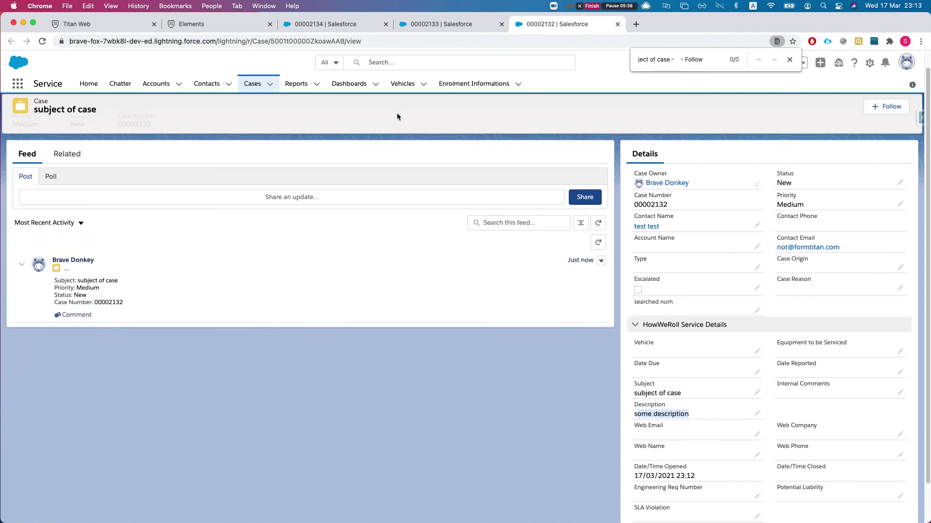
Step: Return to the previewed page and review the selected contacts together with the Case Subject and Case Desc entries
left_click(211, 27)
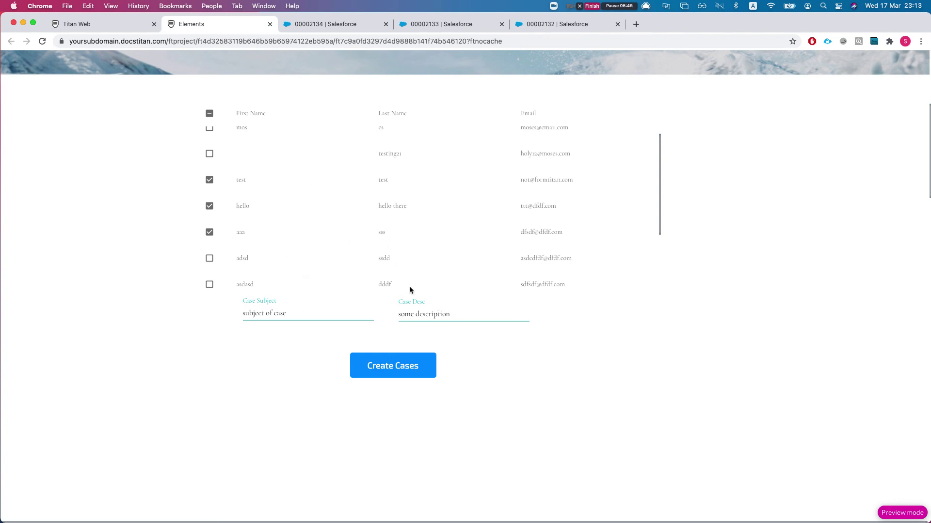
scroll(403, 218, "up", 1)
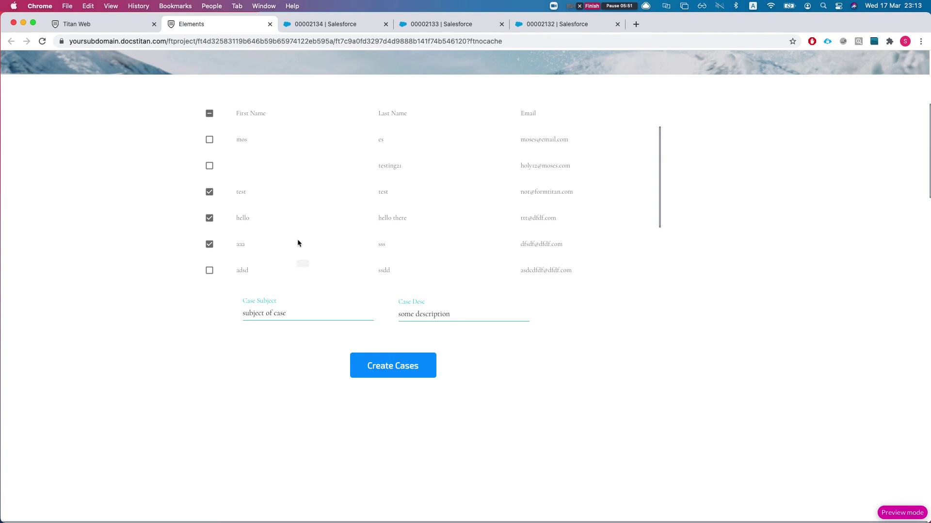
scroll(549, 275, "down", 1)
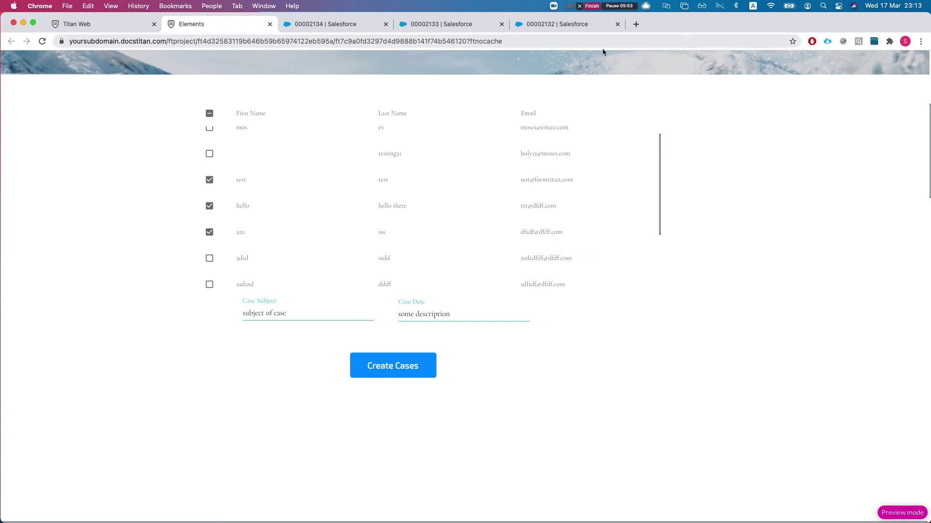